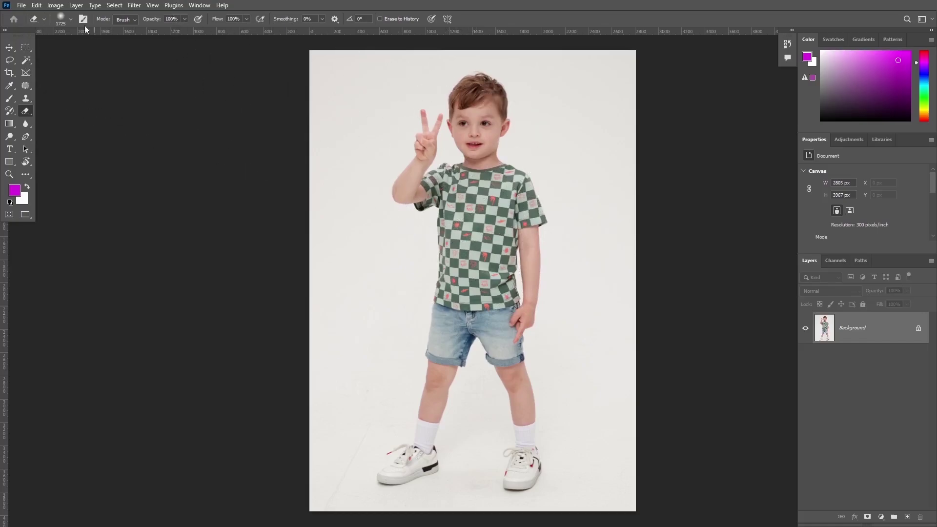
# - Set the Eraser's brush size to 180 px
pyautogui.click(64, 21)
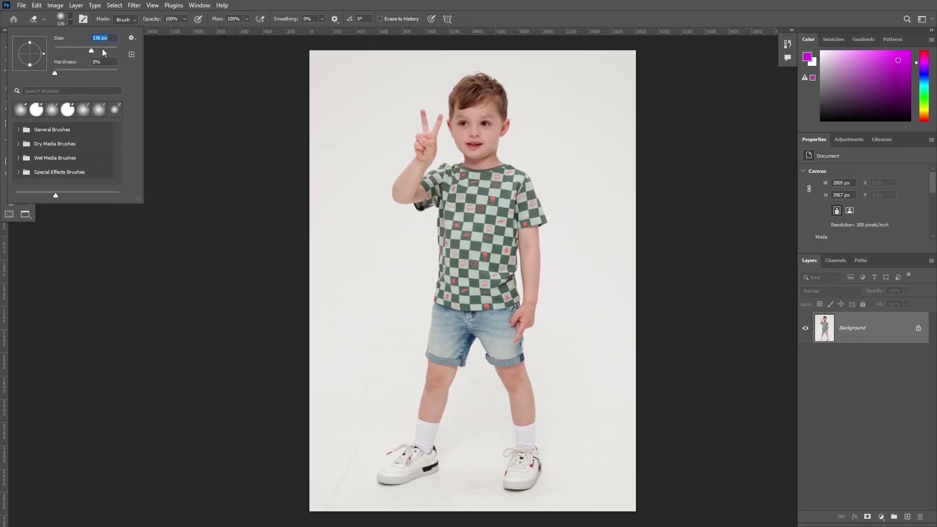
pyautogui.moveTo(102, 48); pyautogui.dragTo(111, 51)
pyautogui.moveTo(30, 43)
pyautogui.mouseDown()
pyautogui.moveTo(34, 54)
pyautogui.moveTo(33, 43)
pyautogui.mouseUp()
pyautogui.click(854, 365)
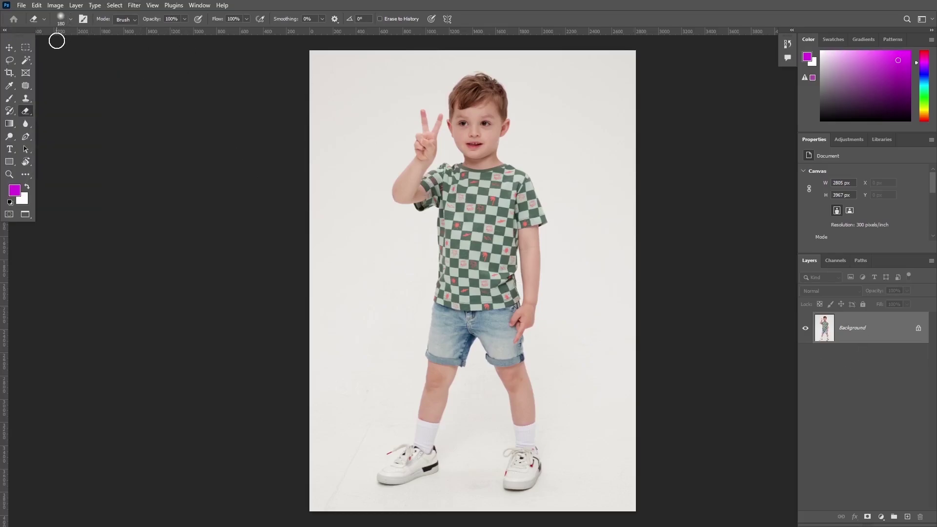
# - Try the textured 60 px tip in the Eraser's brush settings and settle on the soft round 30 px tip
pyautogui.click(84, 19)
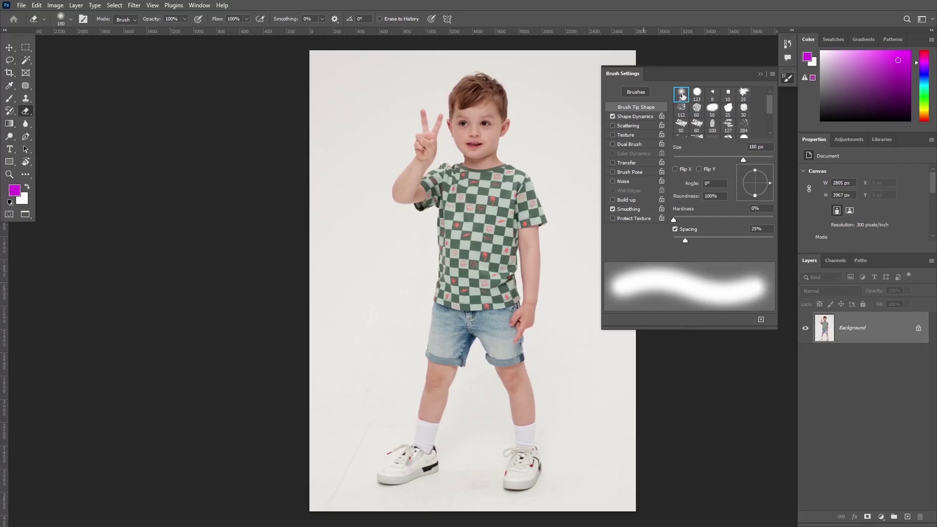
pyautogui.click(697, 112)
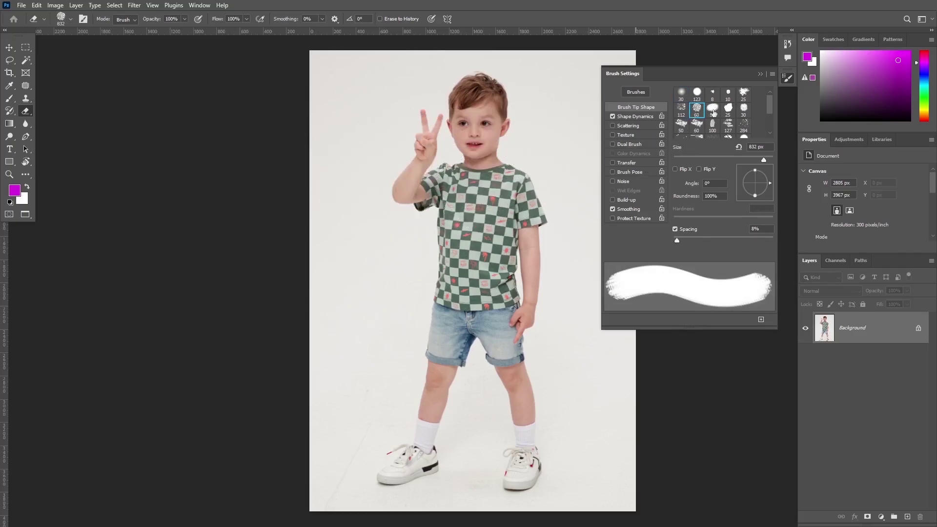
pyautogui.click(682, 94)
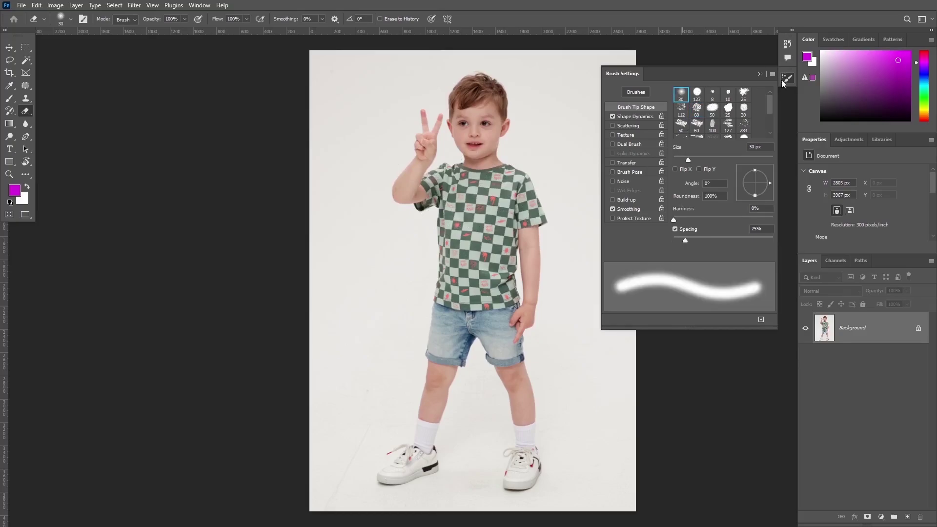
pyautogui.click(773, 75)
pyautogui.click(802, 137)
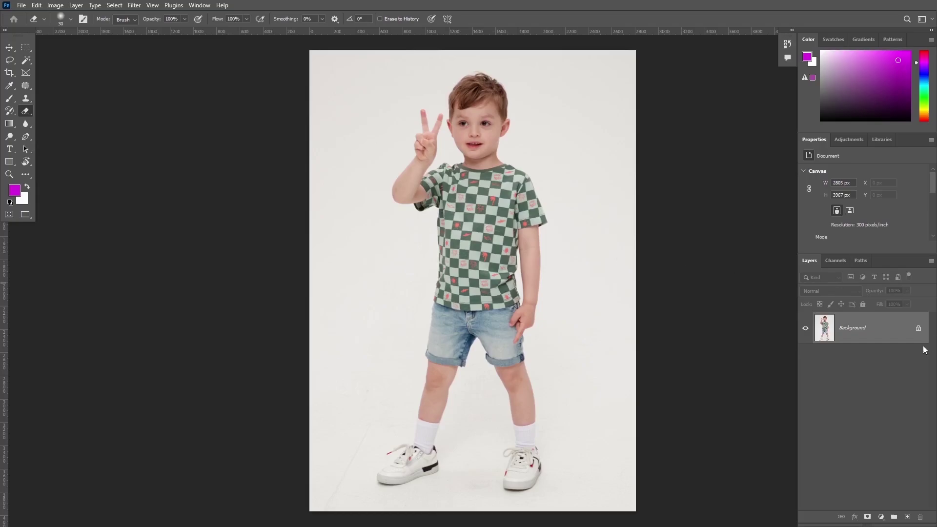
# - Create a new layer and paint a large soft magenta area over the boy with the Brush tool
pyautogui.click(907, 518)
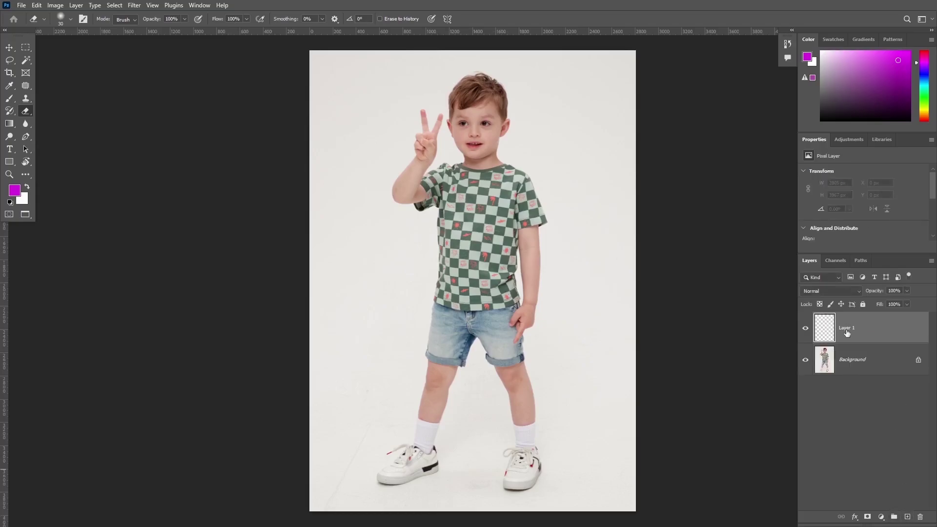
pyautogui.click(9, 101)
pyautogui.click(51, 99)
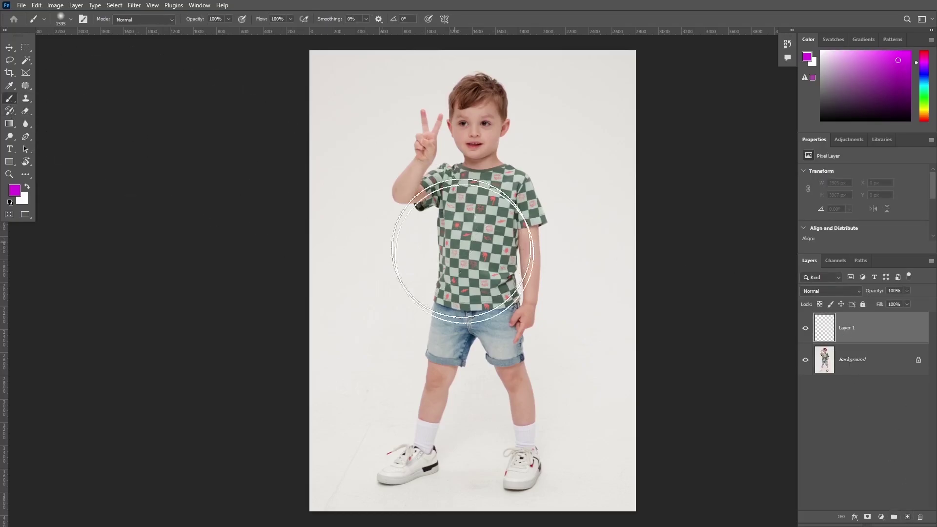
pyautogui.moveTo(461, 240)
pyautogui.mouseDown()
pyautogui.moveTo(468, 270)
pyautogui.moveTo(541, 199)
pyautogui.moveTo(493, 194)
pyautogui.moveTo(511, 268)
pyautogui.mouseUp()
pyautogui.scroll(-1, 511, 268)
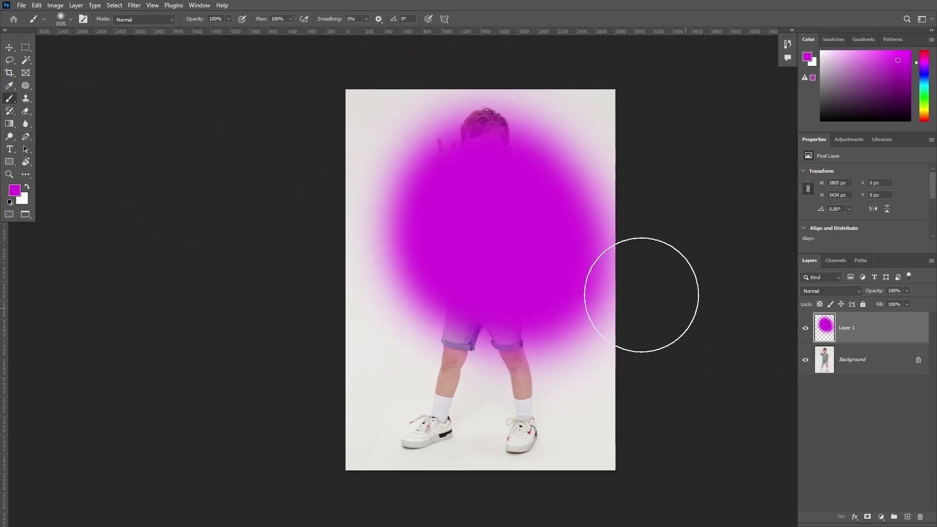
# - Try erasing the magenta paint with the Eraser at about 2163 px and 100% opacity, and undo the erasing
pyautogui.click(27, 111)
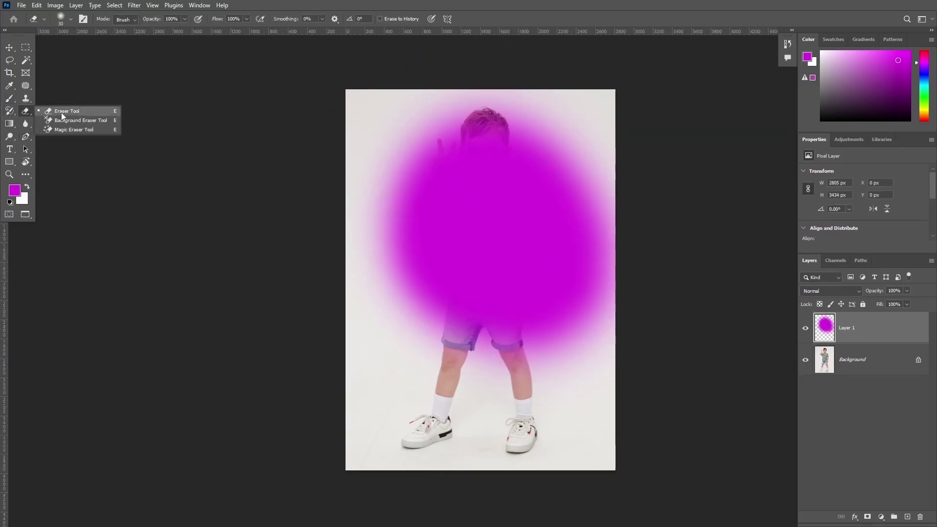
pyautogui.click(59, 109)
pyautogui.keyDown('alt'); pyautogui.rightClick(463, 241); pyautogui.keyUp('alt')
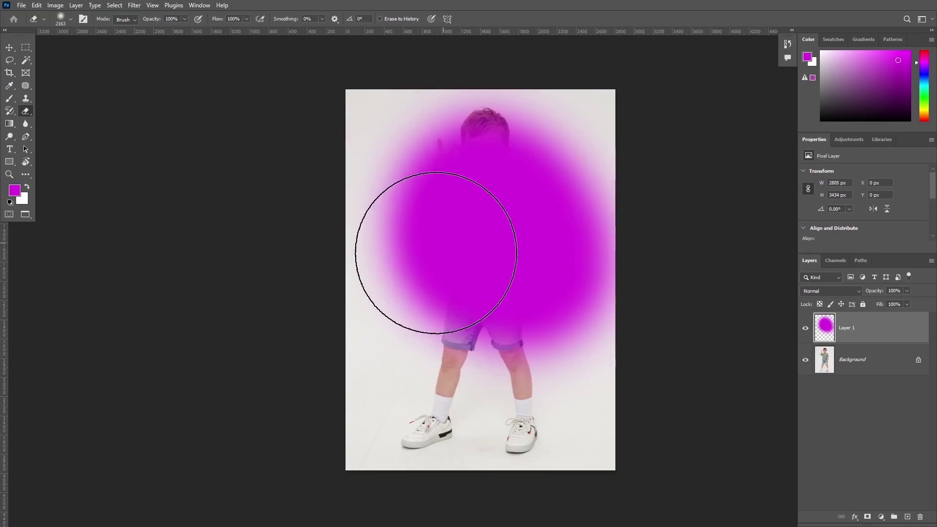
pyautogui.moveTo(414, 256)
pyautogui.mouseDown()
pyautogui.moveTo(418, 177)
pyautogui.moveTo(469, 150)
pyautogui.moveTo(552, 314)
pyautogui.moveTo(565, 288)
pyautogui.moveTo(481, 259)
pyautogui.mouseUp()
pyautogui.moveTo(461, 177)
pyautogui.mouseDown()
pyautogui.moveTo(477, 299)
pyautogui.moveTo(561, 253)
pyautogui.mouseUp()
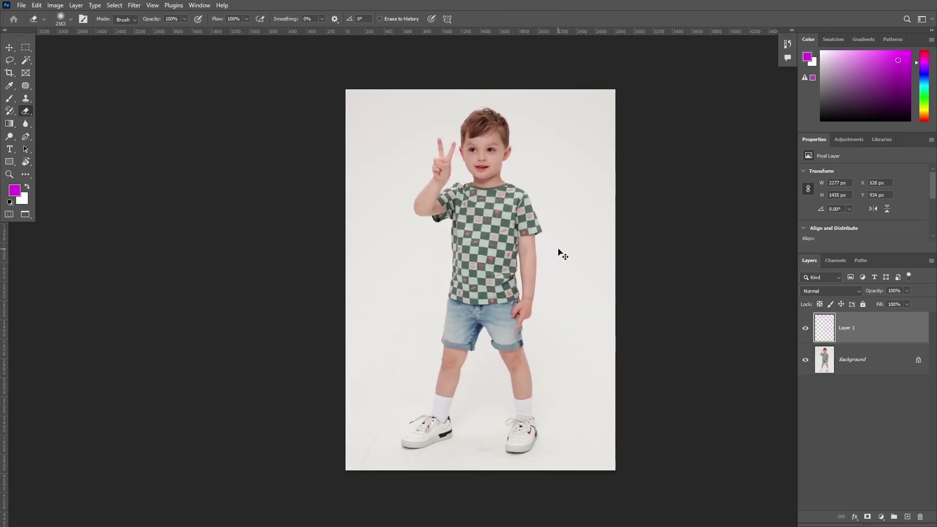
pyautogui.hotkey('ctrl', 'z')
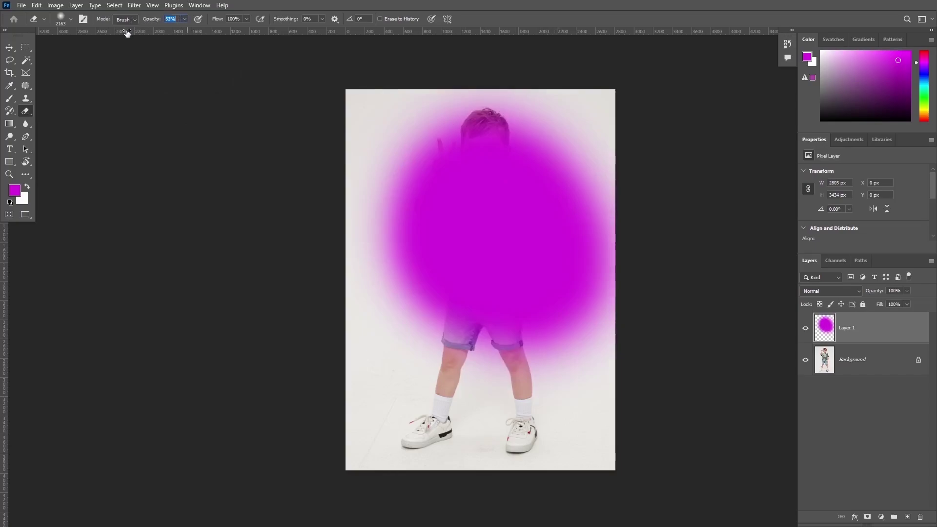
# - Try erasing the magenta paint at 53% opacity and 55% flow, undo it, and test a stroke with 100% smoothing
pyautogui.write('55')
pyautogui.moveTo(450, 247)
pyautogui.mouseDown()
pyautogui.moveTo(506, 213)
pyautogui.moveTo(544, 226)
pyautogui.moveTo(486, 295)
pyautogui.moveTo(524, 326)
pyautogui.mouseUp()
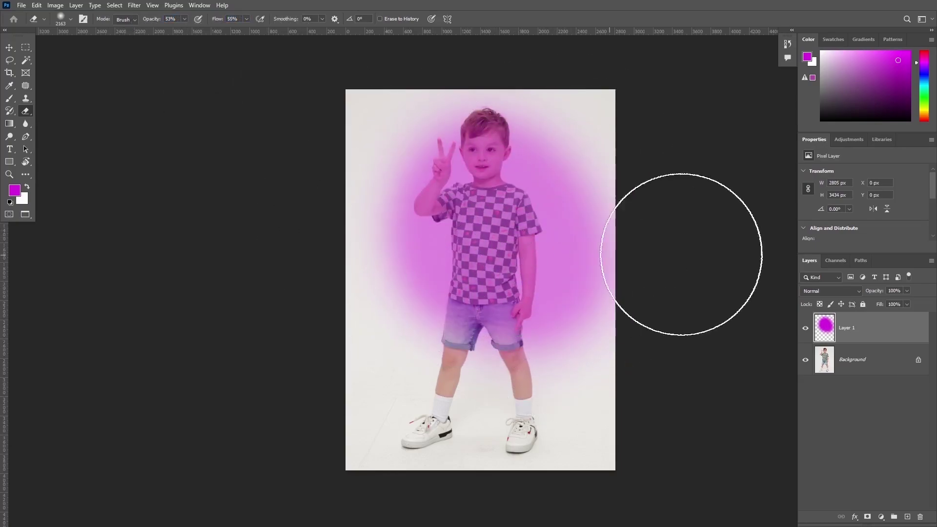
pyautogui.hotkey('ctrl', 'z')
pyautogui.hotkey('ctrl', 'z')
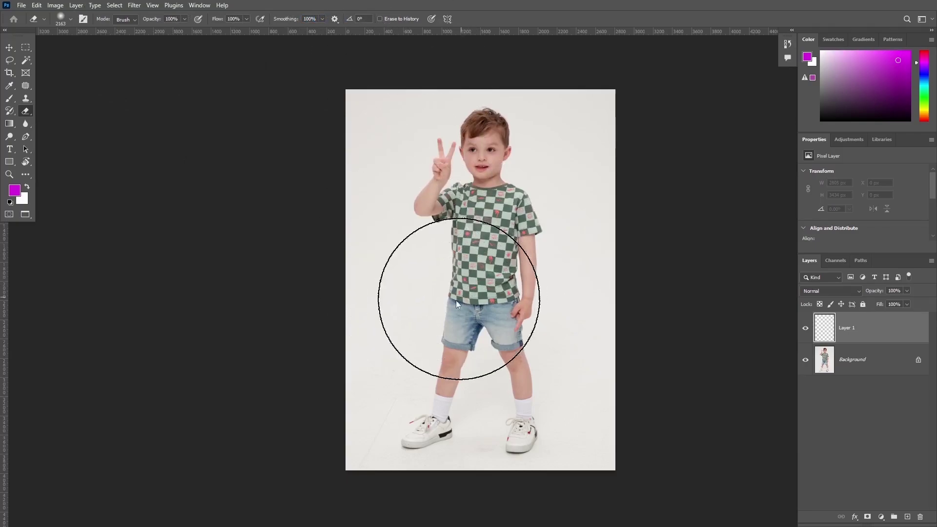
pyautogui.moveTo(459, 299); pyautogui.dragTo(441, 266)
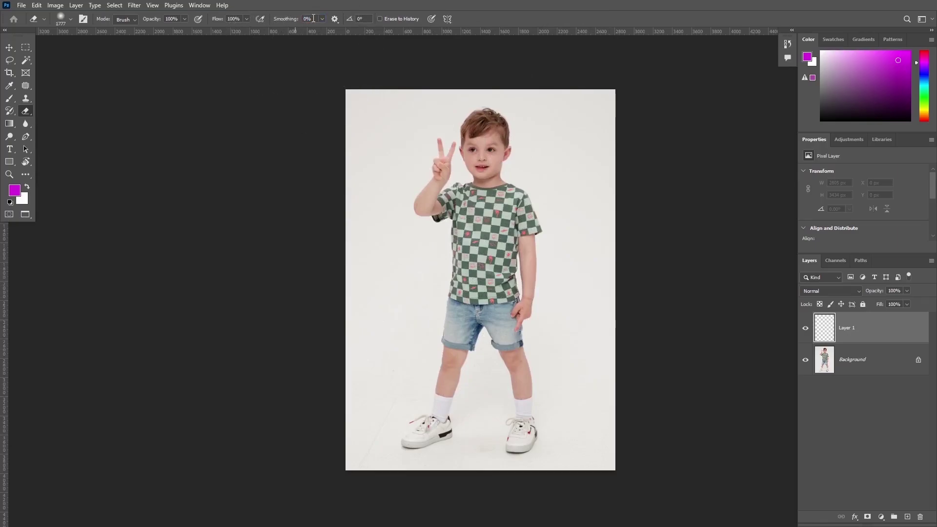
# - Discard Layer 1 and duplicate the Background layer
pyautogui.scroll(1, 474, 301)
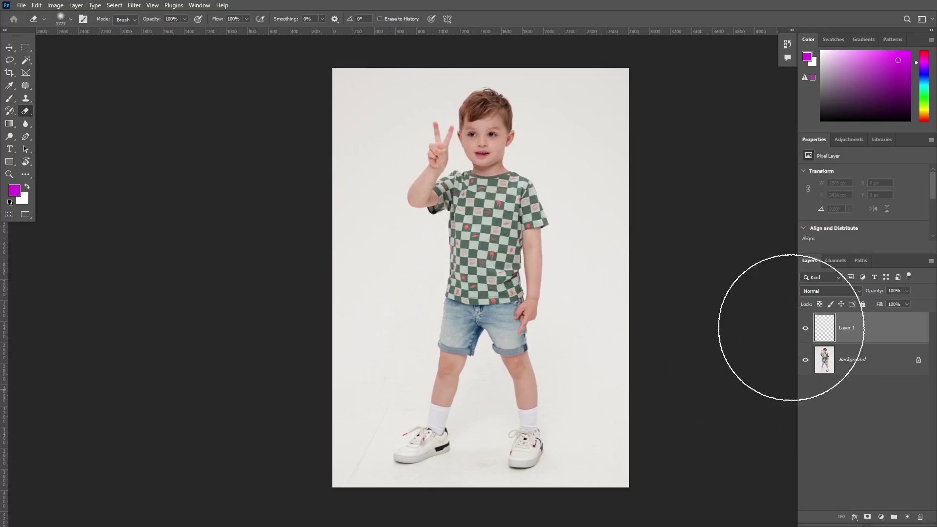
pyautogui.moveTo(878, 336); pyautogui.dragTo(907, 517)
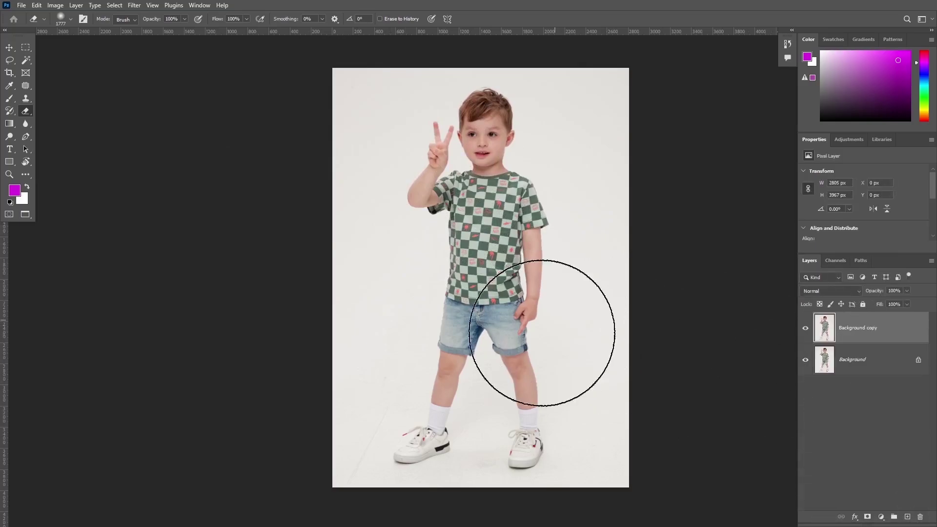
pyautogui.scroll(3, 542, 333)
# - Patch the crease on the boy's lowered wrist with forearm skin using the Patch tool on the Background copy
pyautogui.click(25, 86)
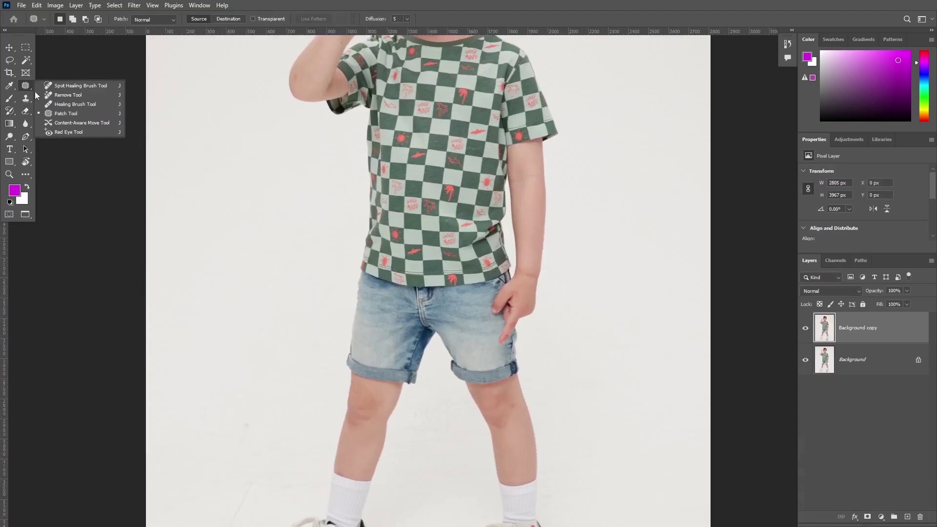
pyautogui.click(71, 112)
pyautogui.scroll(2, 468, 379)
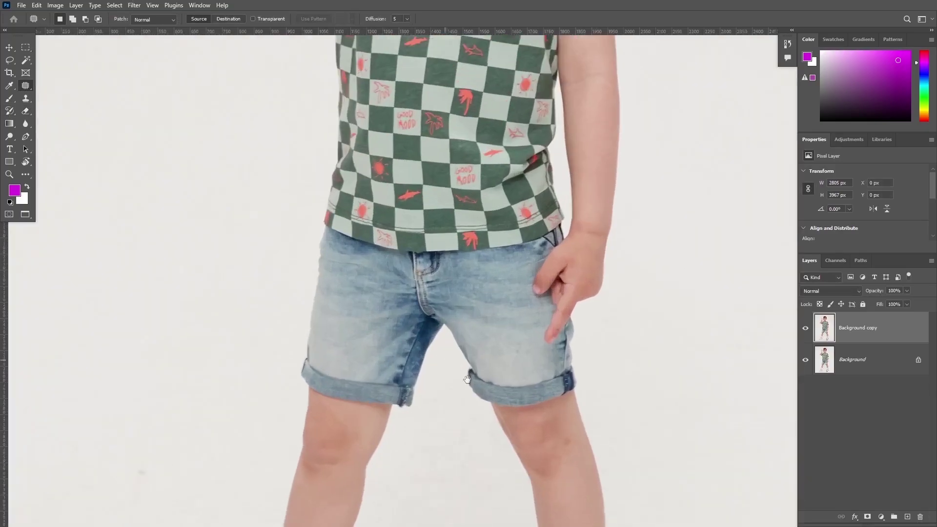
pyautogui.scroll(2, 468, 379)
pyautogui.moveTo(468, 379); pyautogui.dragTo(489, 245)
pyautogui.moveTo(442, 298); pyautogui.dragTo(427, 319)
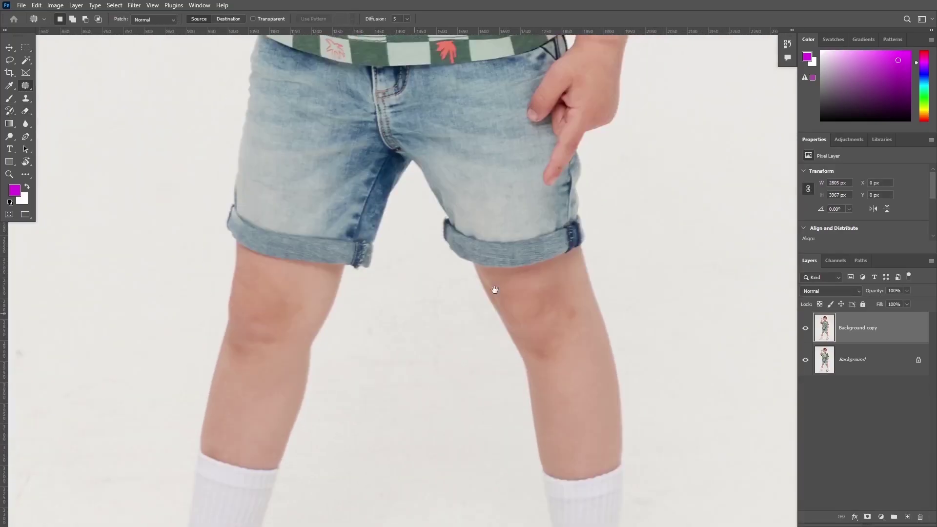
pyautogui.moveTo(494, 290); pyautogui.dragTo(412, 484)
pyautogui.scroll(3, 477, 316)
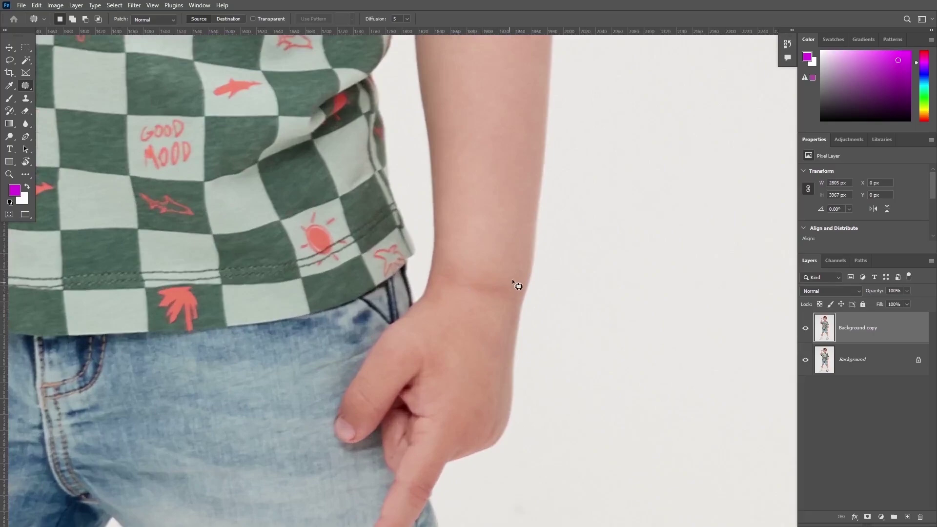
pyautogui.moveTo(491, 276); pyautogui.dragTo(493, 192)
pyautogui.hotkey('ctrl', 'd')
# - Erase the patched wrist on the Background copy with a soft 165 px Eraser, temporarily hiding the Background layer to view the erased area
pyautogui.scroll(-4, 493, 288)
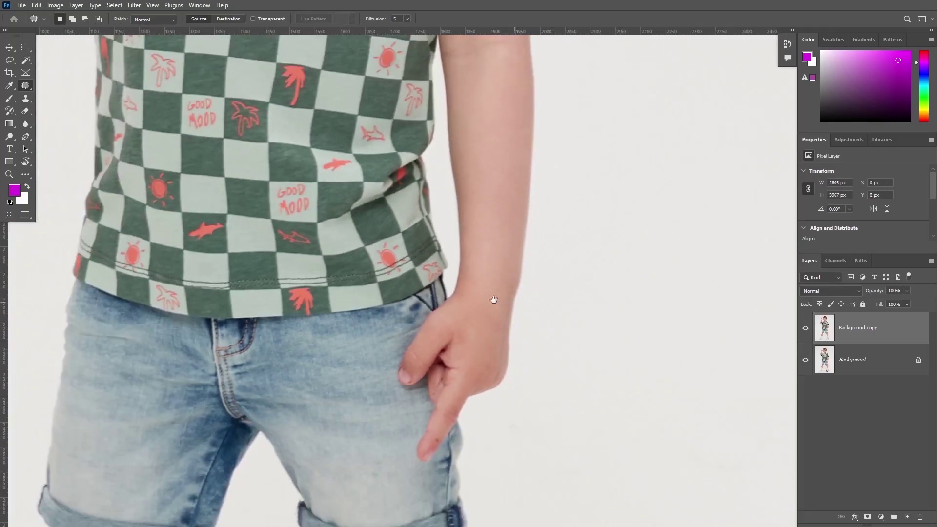
pyautogui.scroll(2, 576, 302)
pyautogui.scroll(1, 583, 397)
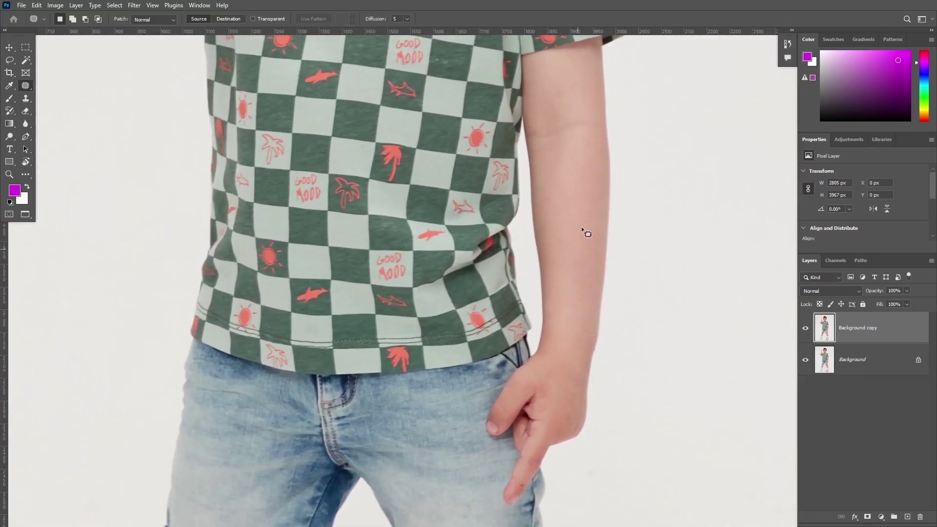
pyautogui.click(28, 109)
pyautogui.click(86, 109)
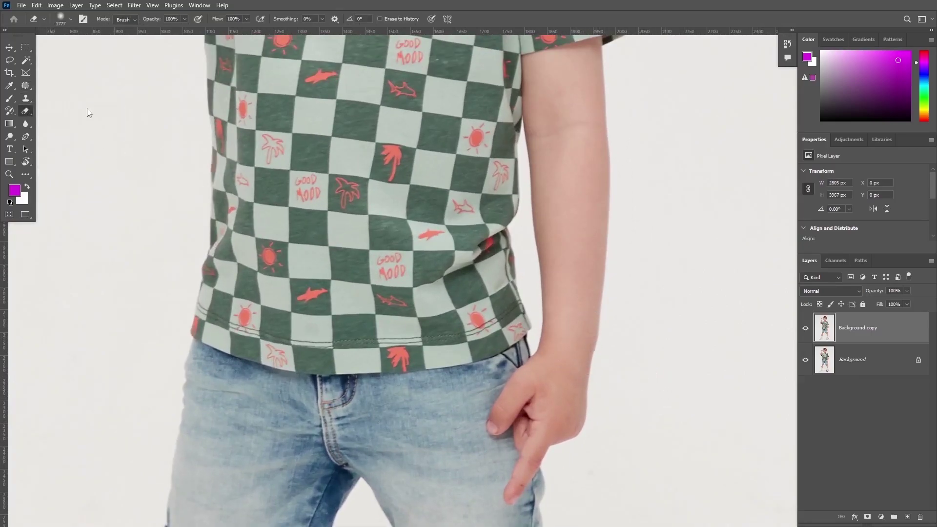
pyautogui.keyDown('alt'); pyautogui.rightClick(577, 317); pyautogui.keyUp('alt')
pyautogui.keyDown('alt'); pyautogui.rightClick(604, 365); pyautogui.keyUp('alt')
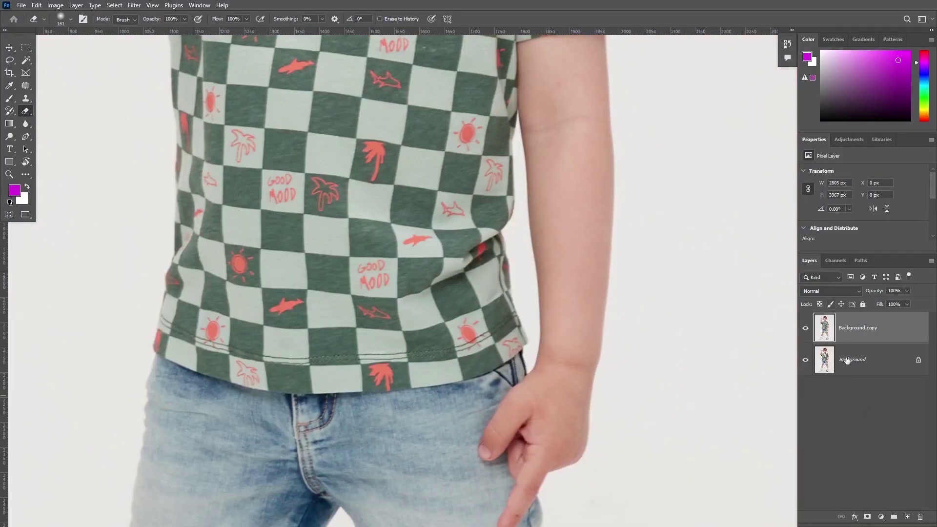
pyautogui.keyDown('alt'); pyautogui.rightClick(569, 370); pyautogui.keyUp('alt')
pyautogui.click(806, 360)
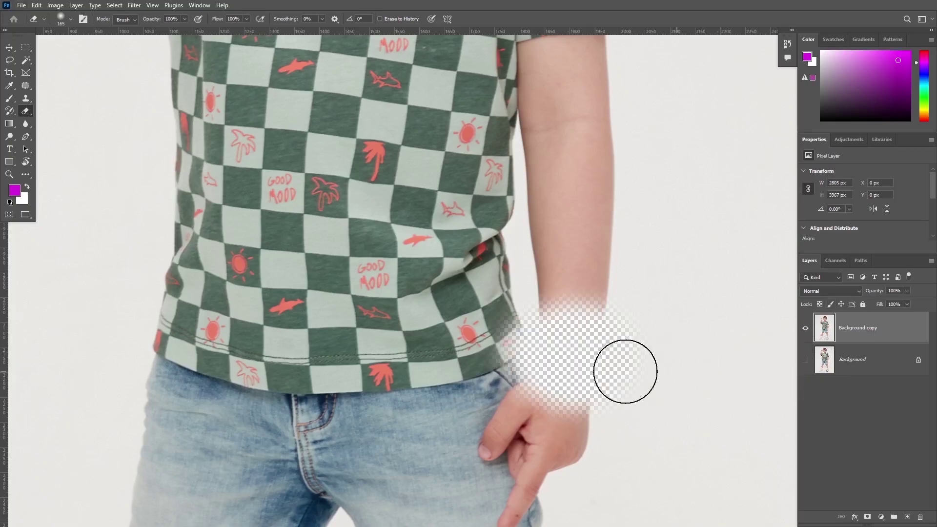
pyautogui.moveTo(614, 331); pyautogui.dragTo(562, 348)
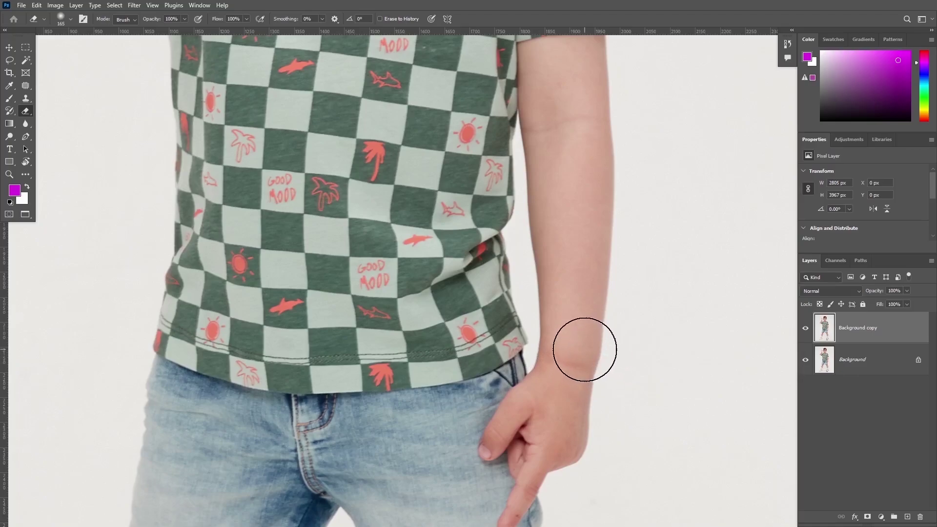
pyautogui.scroll(-4, 585, 344)
pyautogui.scroll(-5, 585, 336)
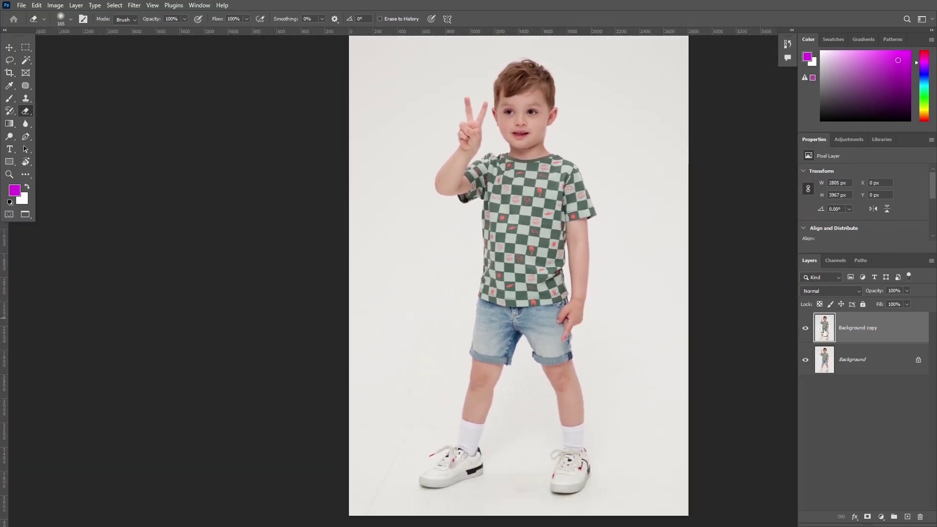
# - Delete the Background copy layer and switch to the Background Eraser tool
pyautogui.moveTo(900, 338); pyautogui.dragTo(920, 517)
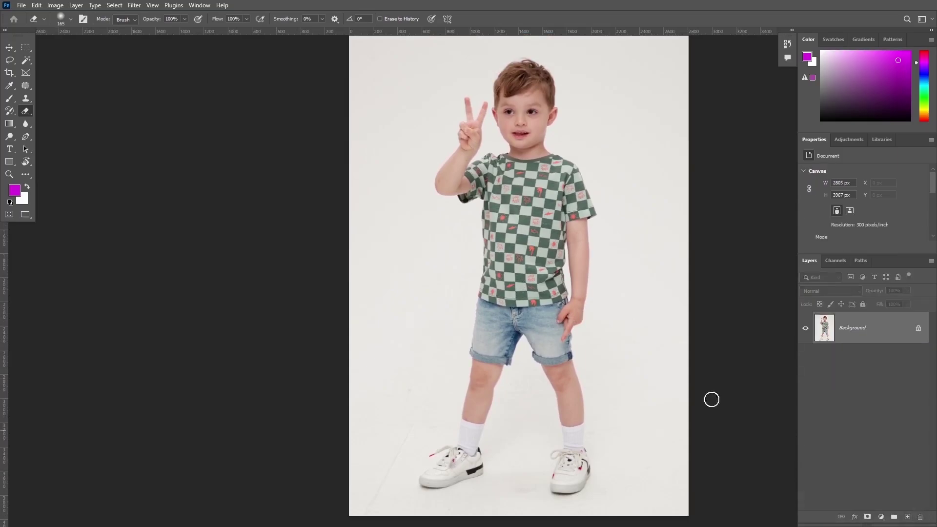
pyautogui.rightClick(29, 115)
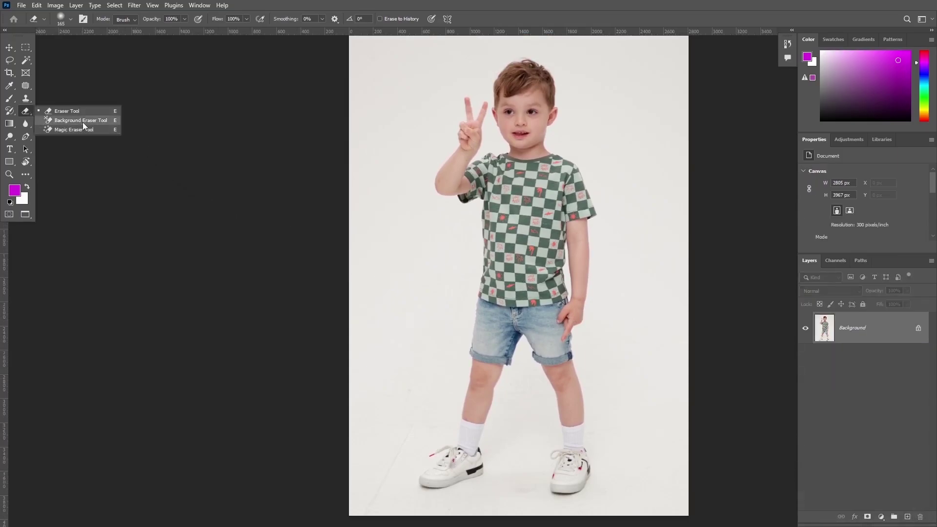
pyautogui.click(84, 123)
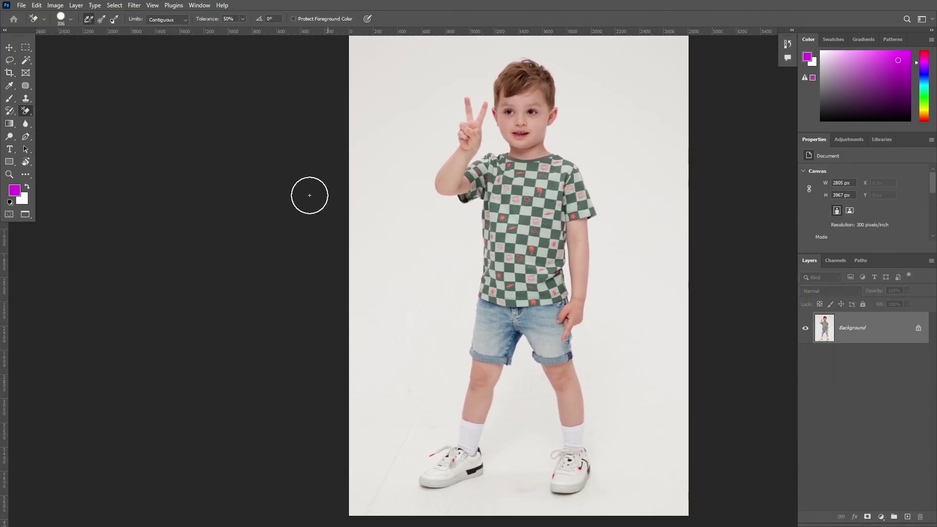
pyautogui.scroll(-2, 361, 206)
pyautogui.moveTo(479, 197); pyautogui.dragTo(455, 203)
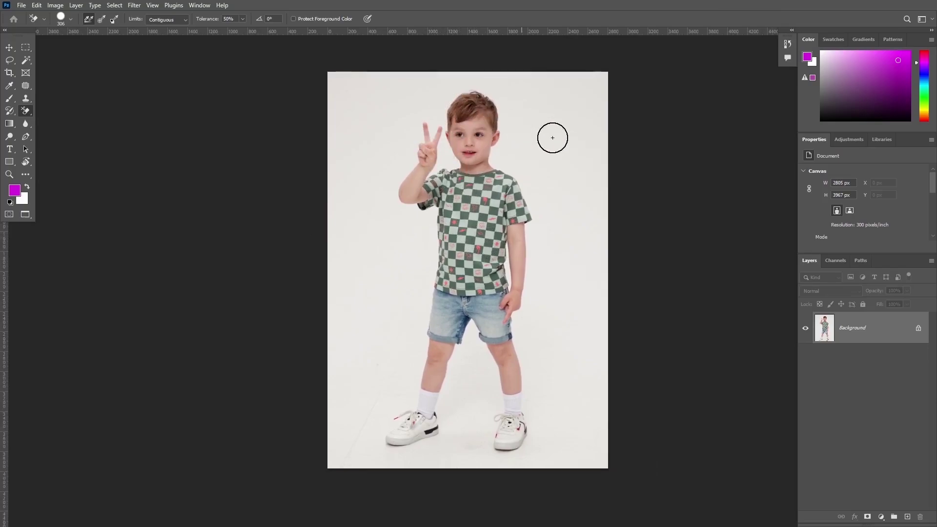
# - Duplicate the Background layer and insert a white Solid Color fill layer between the original and the copy
pyautogui.moveTo(867, 330); pyautogui.dragTo(907, 516)
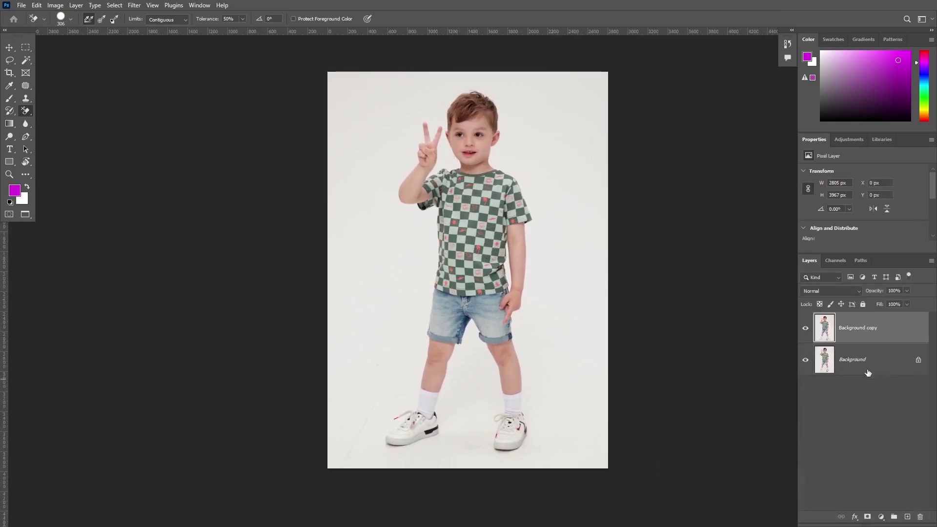
pyautogui.click(867, 364)
pyautogui.click(881, 516)
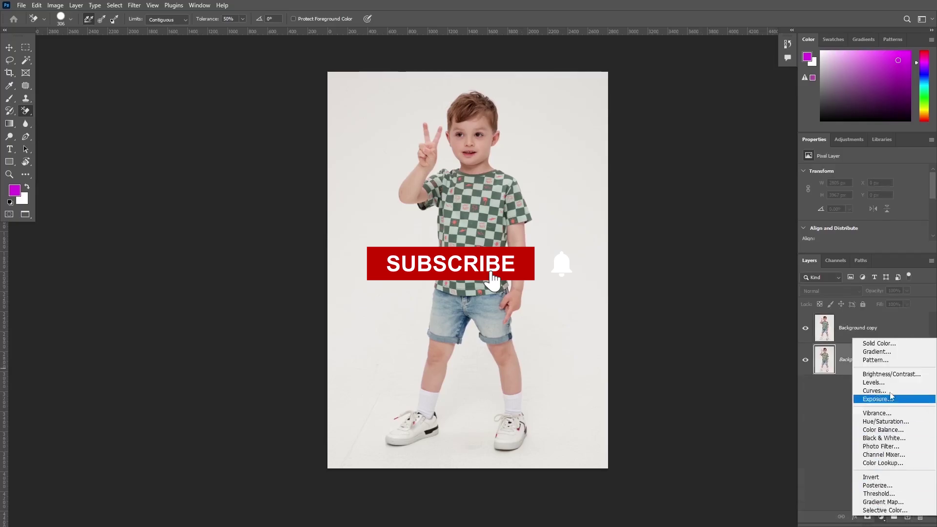
pyautogui.click(879, 344)
pyautogui.moveTo(259, 146); pyautogui.dragTo(209, 71)
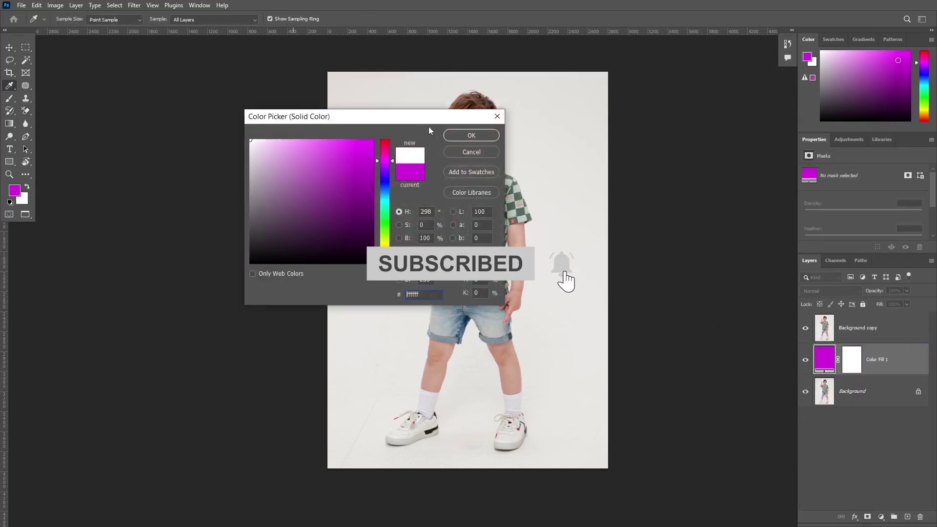
pyautogui.click(471, 135)
# - Select the Background copy, choose the Background Eraser tool and sample the boy's brown hair as the foreground color
pyautogui.click(835, 331)
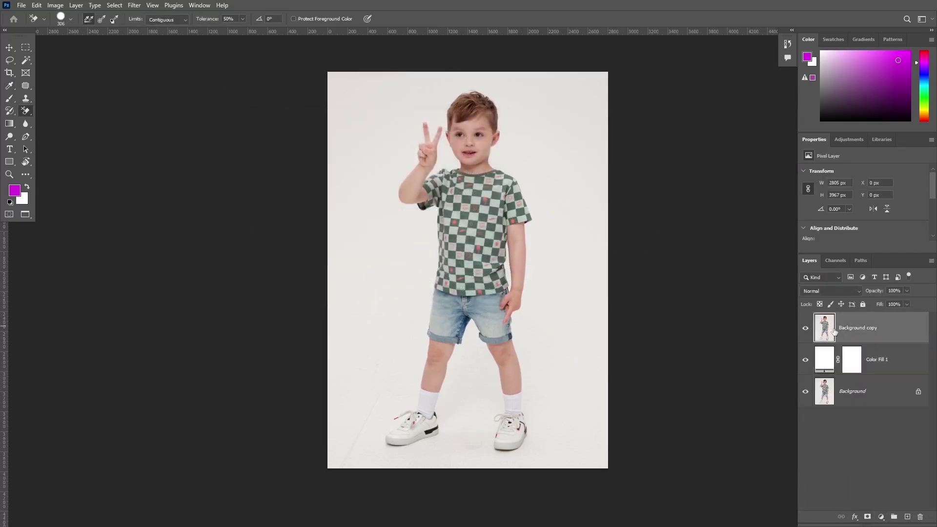
pyautogui.scroll(4, 439, 221)
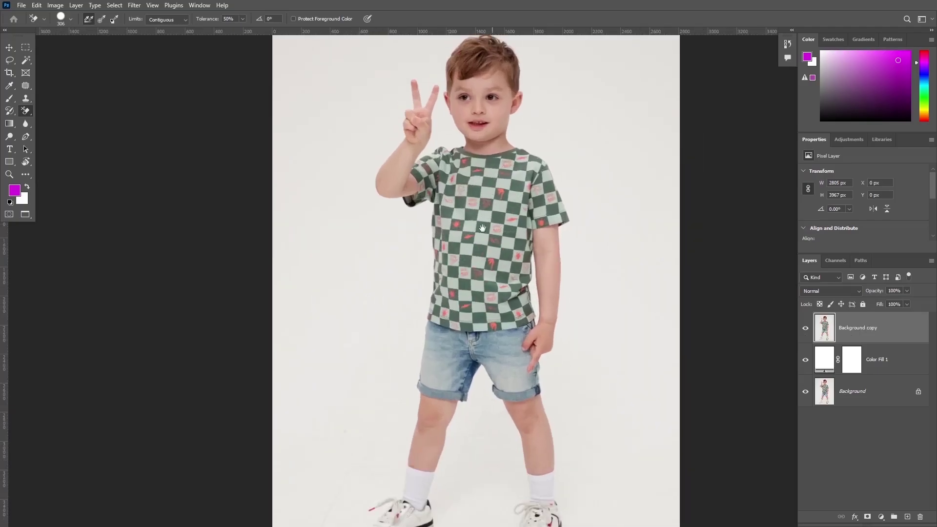
pyautogui.moveTo(490, 161); pyautogui.dragTo(459, 241)
pyautogui.scroll(2, 432, 83)
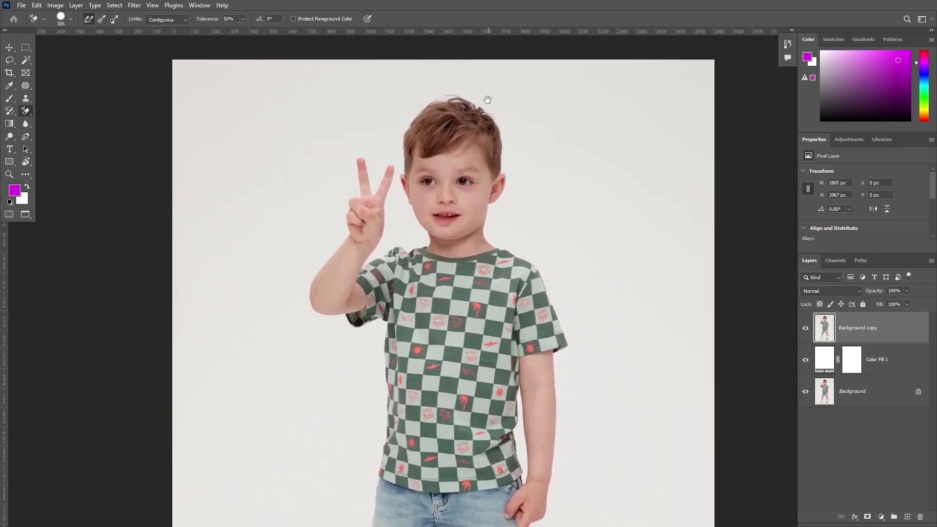
pyautogui.moveTo(488, 99); pyautogui.dragTo(469, 133)
pyautogui.scroll(2, 431, 115)
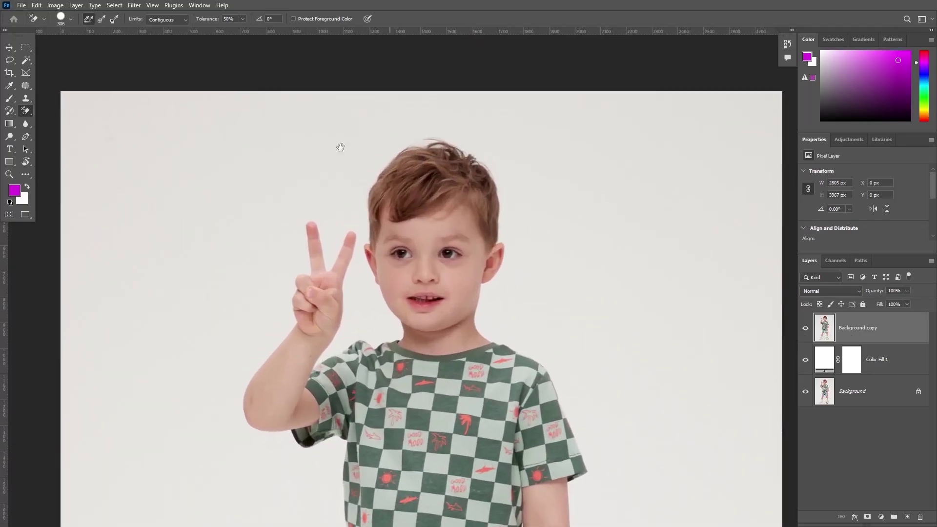
pyautogui.rightClick(29, 111)
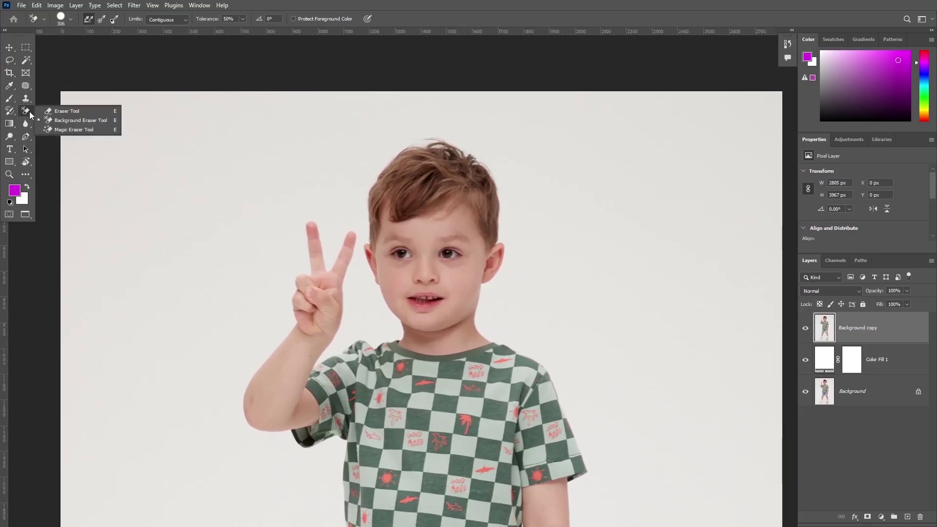
pyautogui.click(53, 122)
pyautogui.scroll(2, 361, 162)
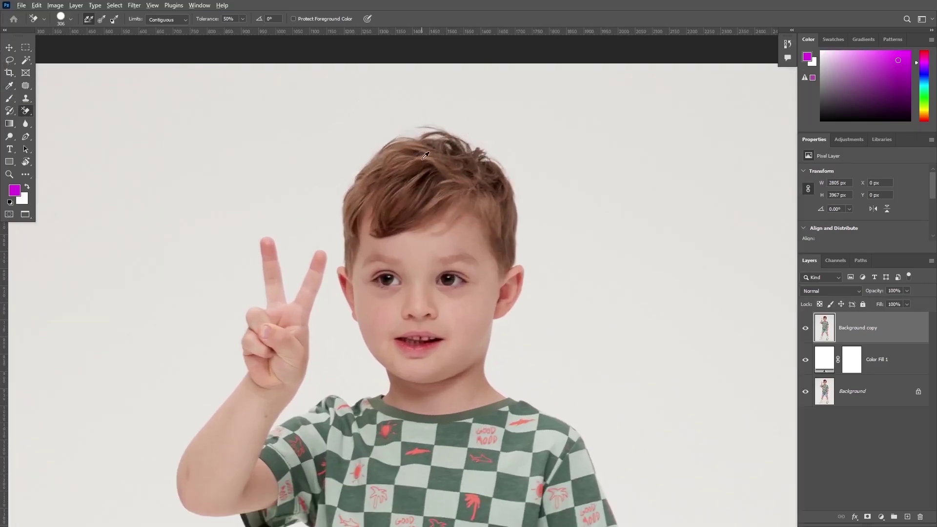
pyautogui.keyDown('alt'); pyautogui.click(394, 157); pyautogui.keyUp('alt')
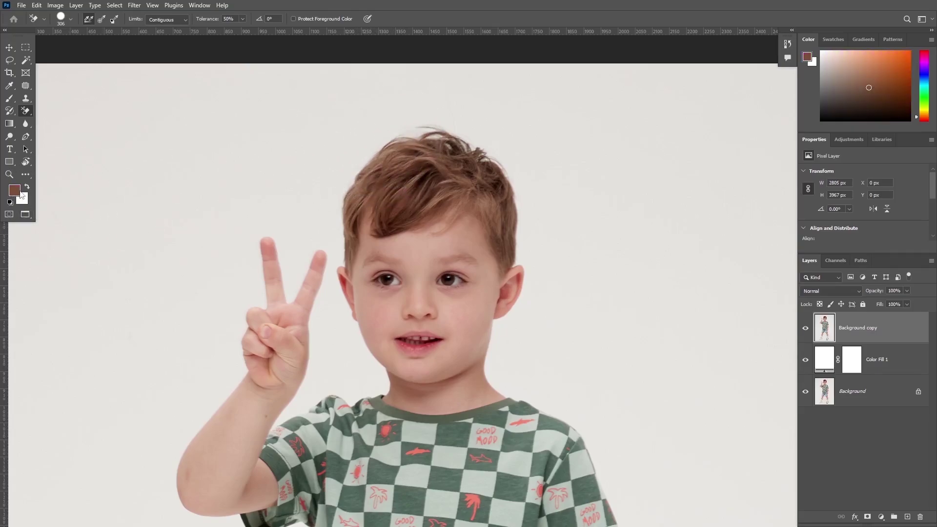
# - Erase the gray backdrop around the boy's hair on the Background copy with the 306 px Background Eraser
pyautogui.scroll(1, 318, 187)
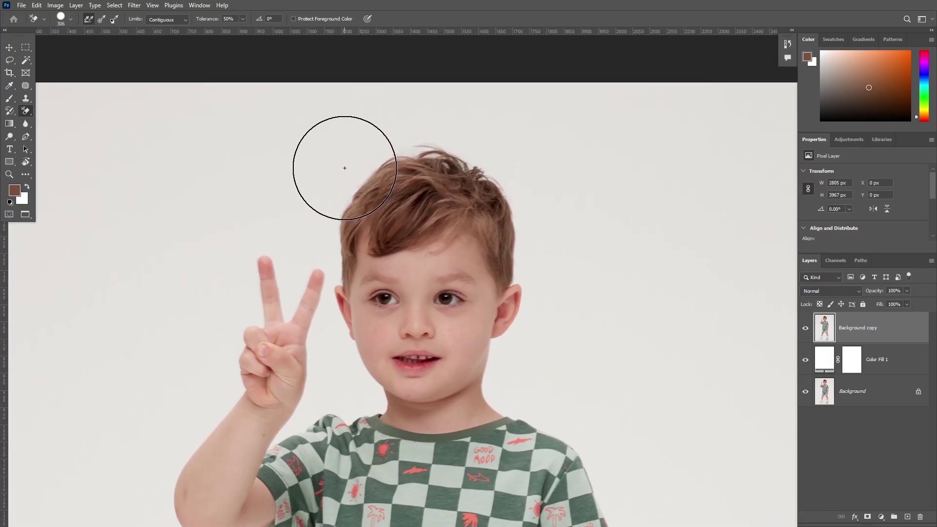
pyautogui.moveTo(345, 168)
pyautogui.mouseDown()
pyautogui.moveTo(341, 161)
pyautogui.moveTo(427, 136)
pyautogui.moveTo(521, 155)
pyautogui.mouseUp()
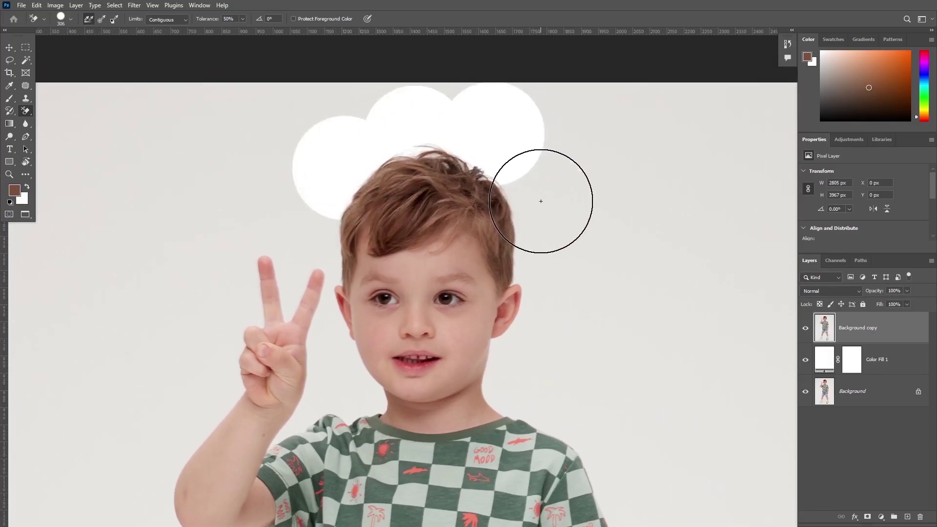
pyautogui.moveTo(541, 202)
pyautogui.mouseDown()
pyautogui.moveTo(540, 272)
pyautogui.moveTo(479, 266)
pyautogui.mouseUp()
pyautogui.moveTo(302, 244)
pyautogui.mouseDown()
pyautogui.moveTo(319, 236)
pyautogui.moveTo(328, 228)
pyautogui.moveTo(339, 163)
pyautogui.mouseUp()
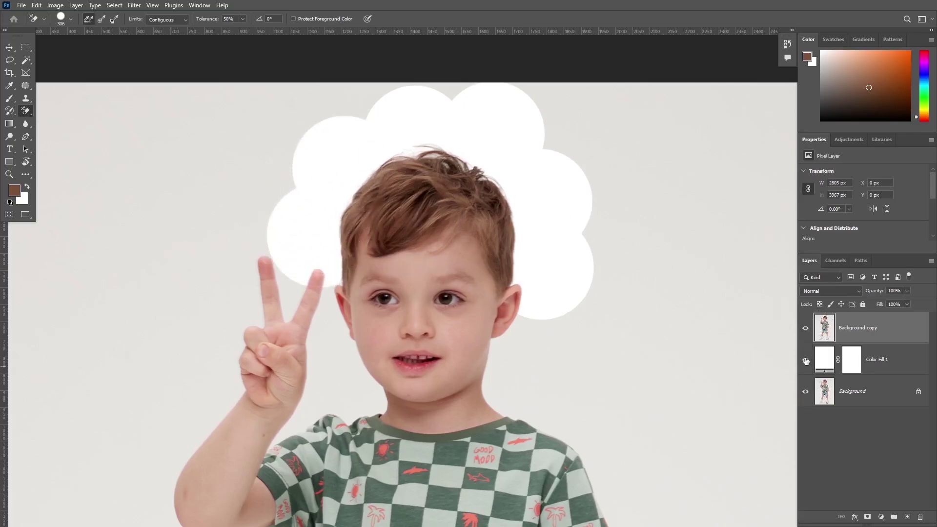
# - Temporarily hide the Color Fill 1 and Background layers to inspect the erased area around the hair against transparency
pyautogui.click(806, 397)
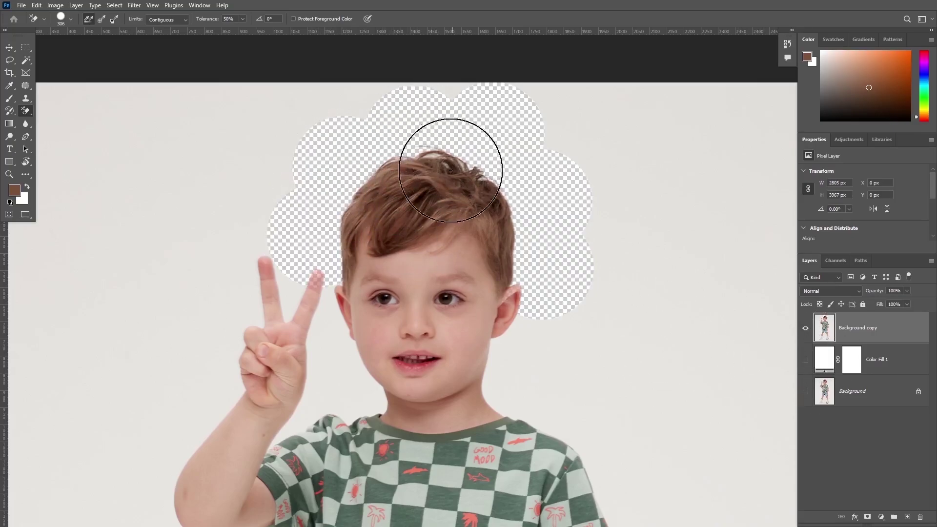
pyautogui.scroll(2, 534, 200)
pyautogui.scroll(2, 535, 200)
pyautogui.scroll(-2, 659, 251)
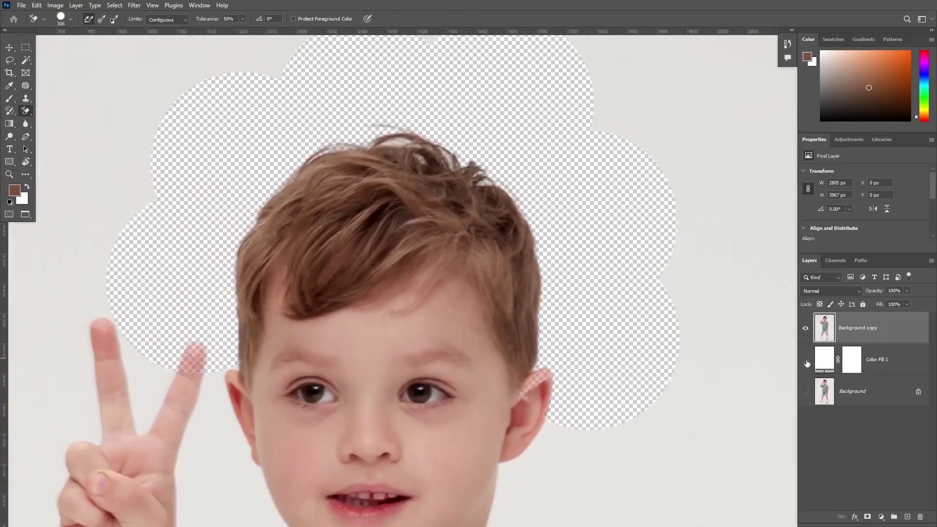
pyautogui.click(804, 360)
pyautogui.scroll(-3, 593, 247)
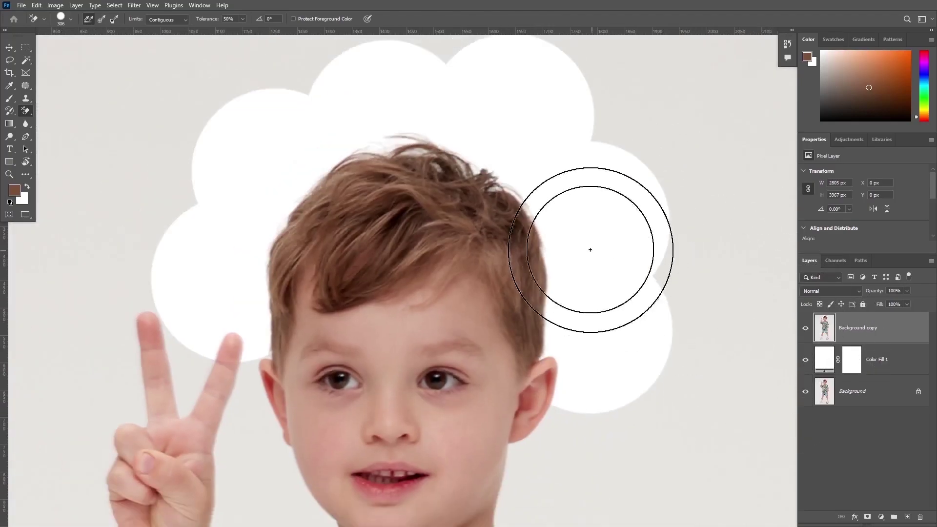
# - Erase the backdrop beside the boy's ear, neck and shoulder on the lowered-arm side
pyautogui.scroll(2, 544, 205)
pyautogui.moveTo(536, 211); pyautogui.dragTo(495, 245)
pyautogui.moveTo(592, 299); pyautogui.dragTo(523, 185)
pyautogui.click(502, 166)
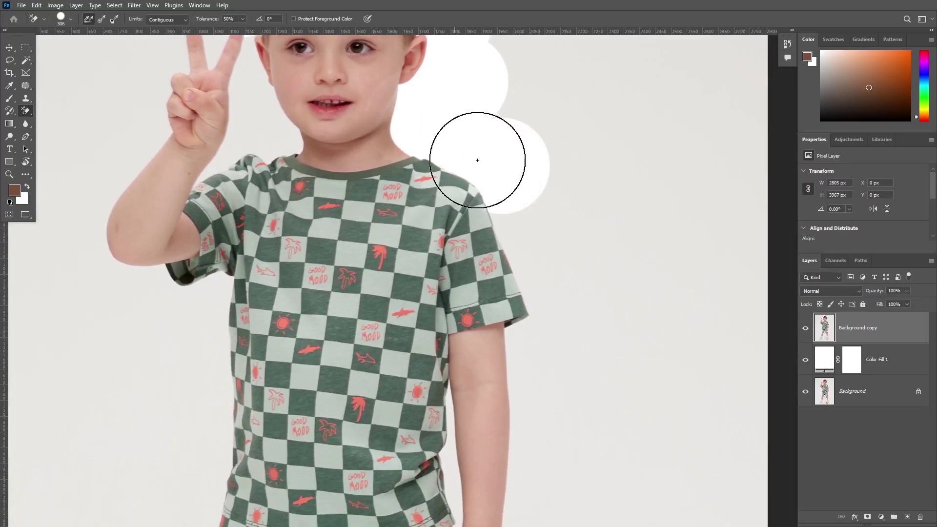
# - Enlarge the Background Eraser to 1036 px and erase the backdrop along the lowered arm down to the thigh
pyautogui.scroll(-3, 479, 157)
pyautogui.press(']')
pyautogui.press(']')
pyautogui.press(']')
pyautogui.press(']')
pyautogui.press(']')
pyautogui.press(']')
pyautogui.press(']')
pyautogui.moveTo(534, 182)
pyautogui.mouseDown()
pyautogui.moveTo(534, 220)
pyautogui.moveTo(500, 301)
pyautogui.moveTo(477, 269)
pyautogui.mouseUp()
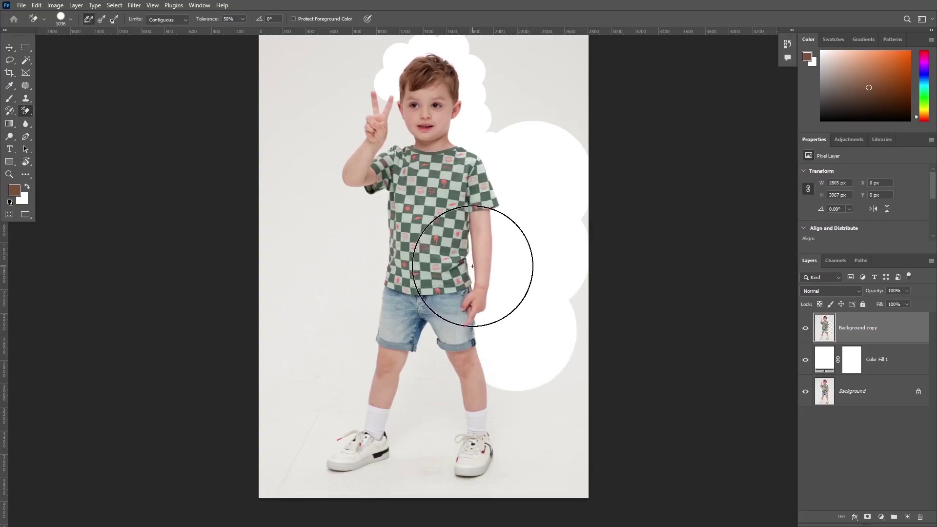
# - Set the Background Eraser's tolerance to 49% and erase the backdrop beside the lower leg, under the shoe and between the legs
pyautogui.scroll(-3, 483, 267)
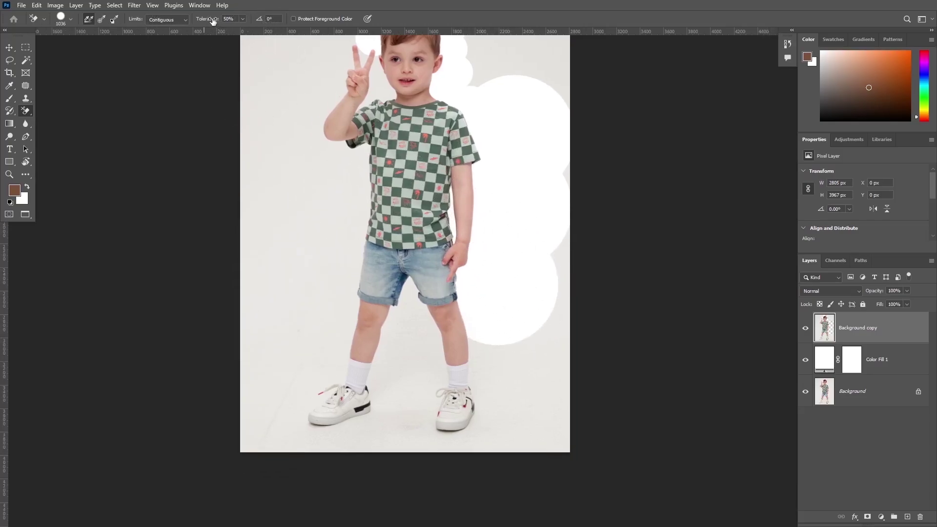
pyautogui.moveTo(512, 360)
pyautogui.mouseDown()
pyautogui.moveTo(485, 393)
pyautogui.moveTo(440, 355)
pyautogui.moveTo(489, 370)
pyautogui.mouseUp()
pyautogui.hotkey('ctrl', 'z')
pyautogui.write('49')
pyautogui.click(515, 356)
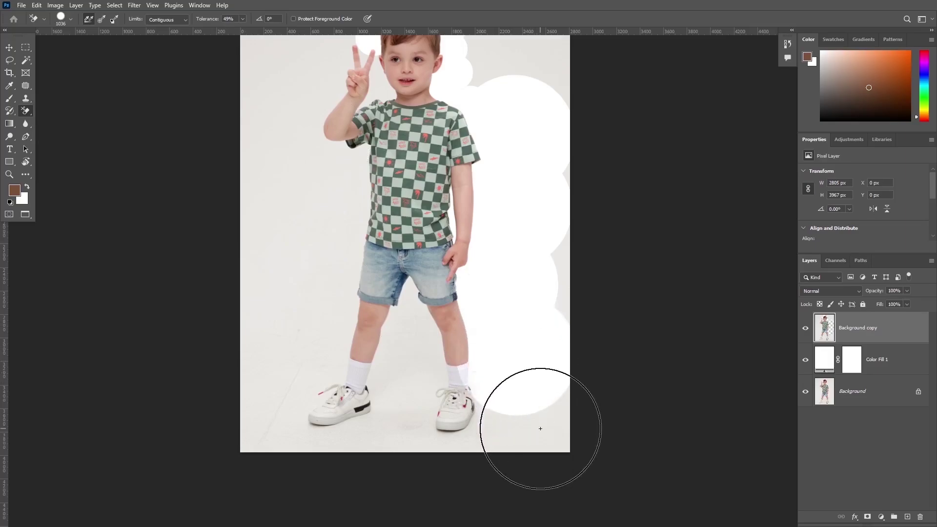
pyautogui.click(541, 428)
pyautogui.click(460, 443)
pyautogui.click(407, 377)
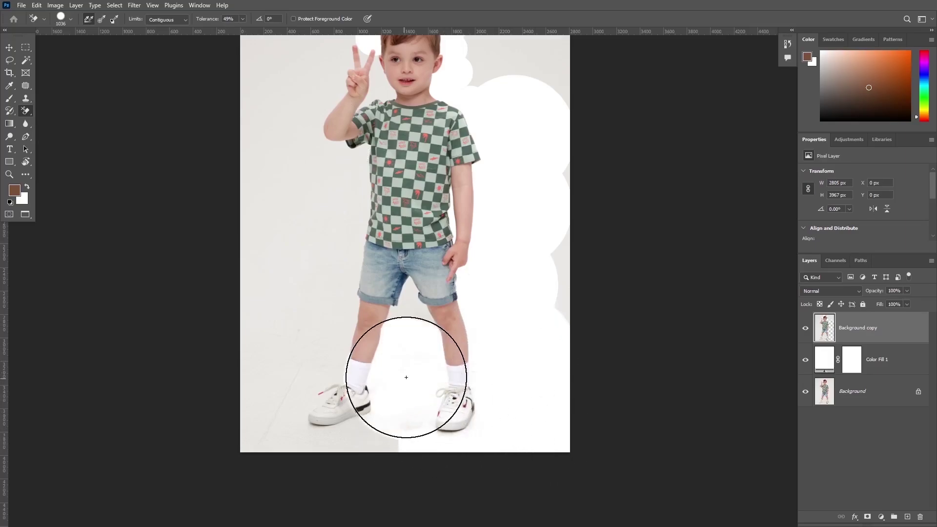
pyautogui.click(409, 305)
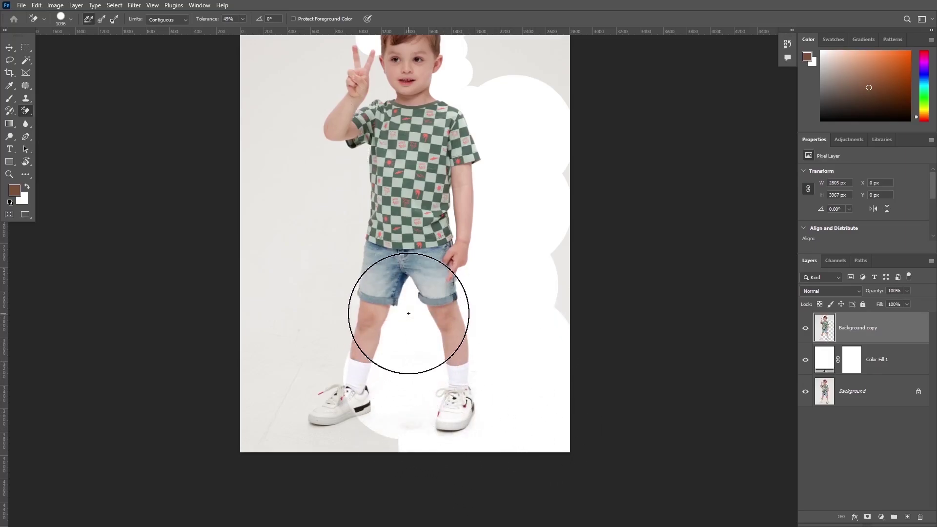
# - Erase the backdrop around the leg and shoe on the raised-hand side, down to the photo's lower corner
pyautogui.click(329, 443)
pyautogui.click(278, 376)
pyautogui.click(290, 314)
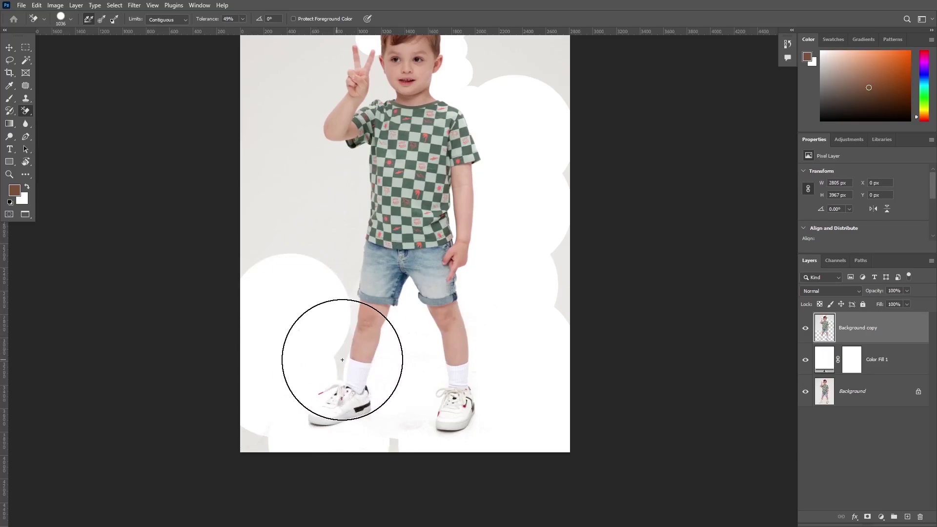
pyautogui.click(343, 360)
pyautogui.click(394, 456)
pyautogui.click(251, 436)
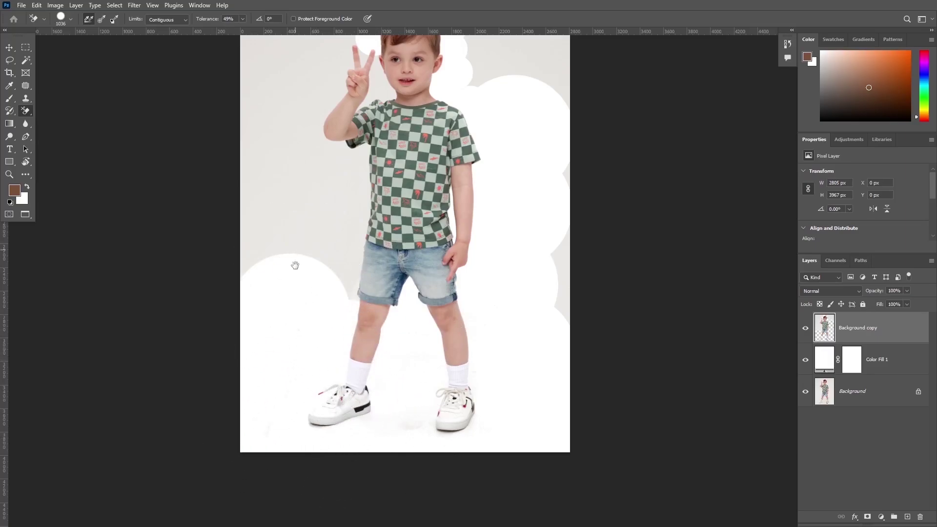
# - Erase the backdrop beside the shorts, shirt and raised arm, working up the photo's edge to the raised hand
pyautogui.moveTo(296, 266); pyautogui.dragTo(295, 347)
pyautogui.click(289, 303)
pyautogui.click(354, 346)
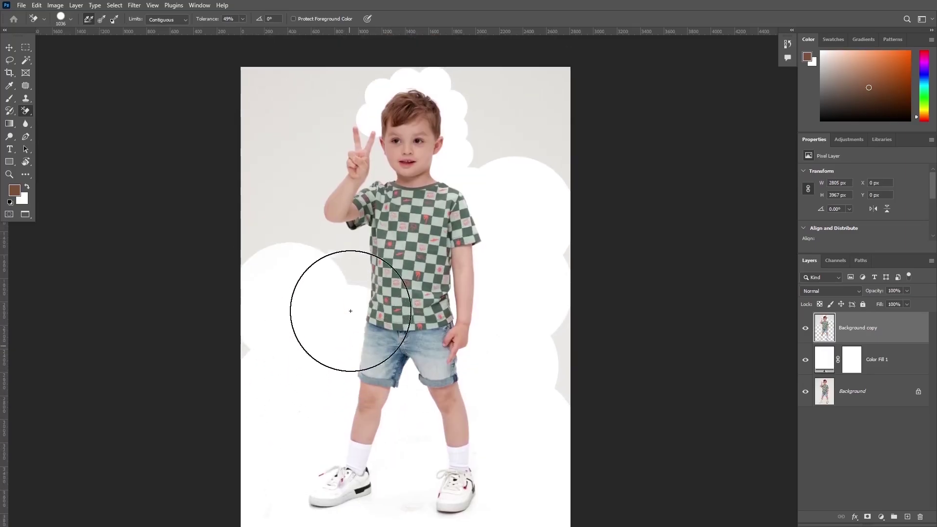
pyautogui.click(348, 266)
pyautogui.moveTo(288, 224)
pyautogui.mouseDown()
pyautogui.moveTo(295, 290)
pyautogui.moveTo(267, 378)
pyautogui.mouseUp()
pyautogui.click(281, 282)
pyautogui.click(250, 415)
pyautogui.click(286, 279)
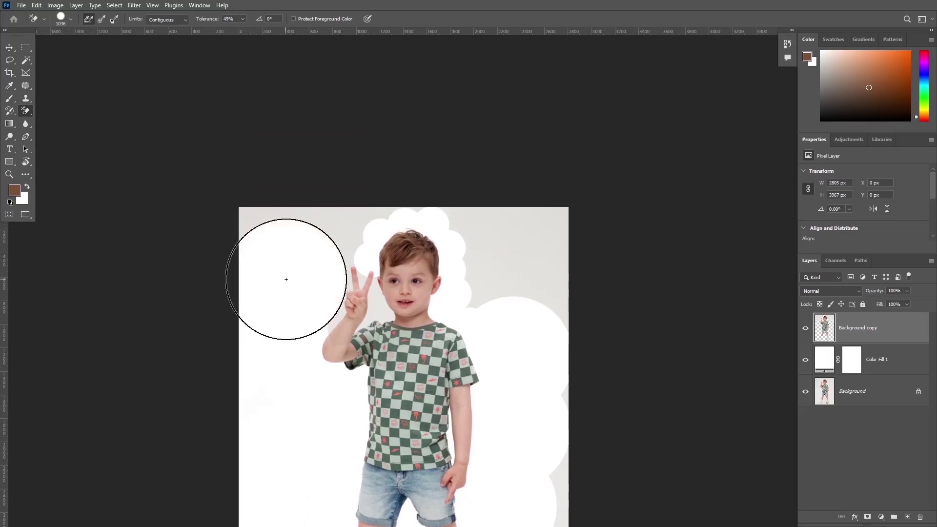
pyautogui.click(336, 318)
# - Reduce the Background Eraser to 282 px and erase the backdrop between the raised hand and face and above the fingers
pyautogui.scroll(5, 370, 308)
pyautogui.moveTo(388, 309)
pyautogui.mouseDown()
pyautogui.moveTo(360, 317)
pyautogui.moveTo(334, 317)
pyautogui.mouseUp()
pyautogui.click(385, 306)
pyautogui.click(380, 268)
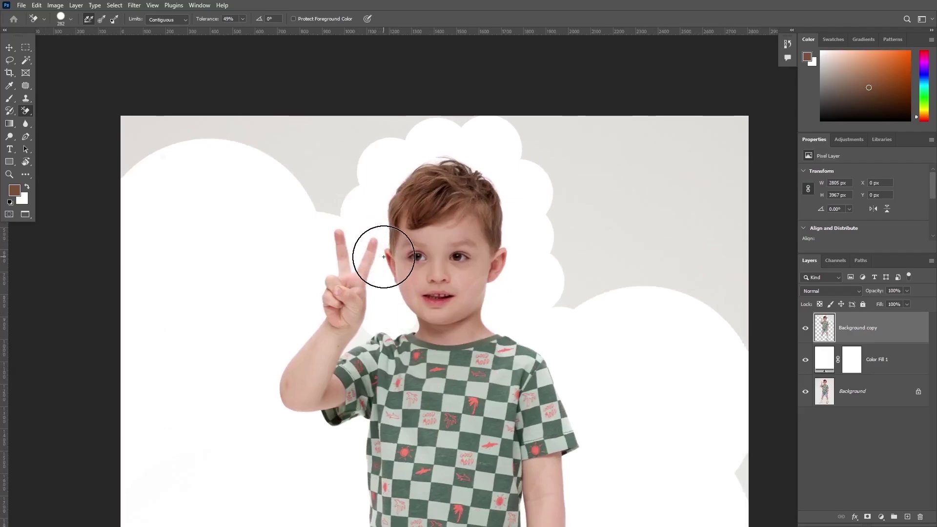
pyautogui.click(334, 189)
# - Examine the cut-out edges around the hair, then along the legs and shoes
pyautogui.moveTo(481, 176); pyautogui.dragTo(449, 222)
pyautogui.scroll(7, 404, 203)
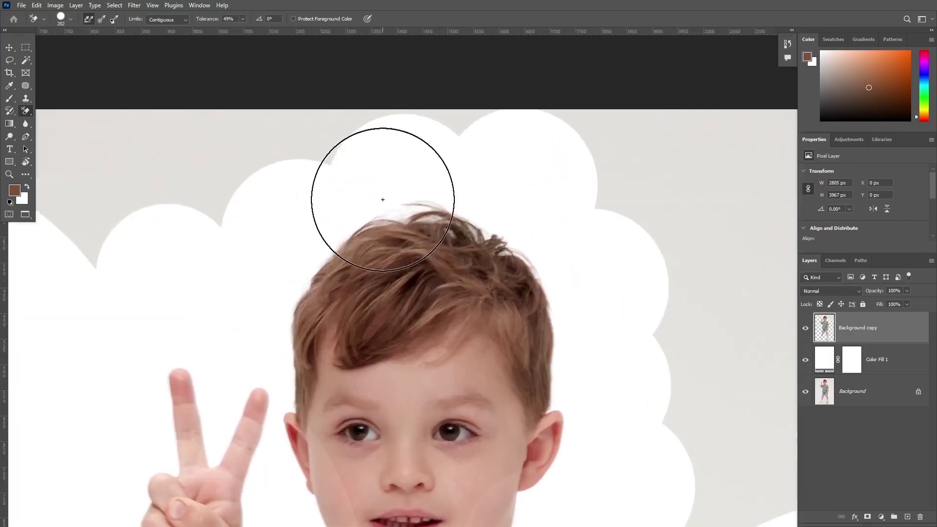
pyautogui.scroll(1, 505, 253)
pyautogui.scroll(-4, 516, 220)
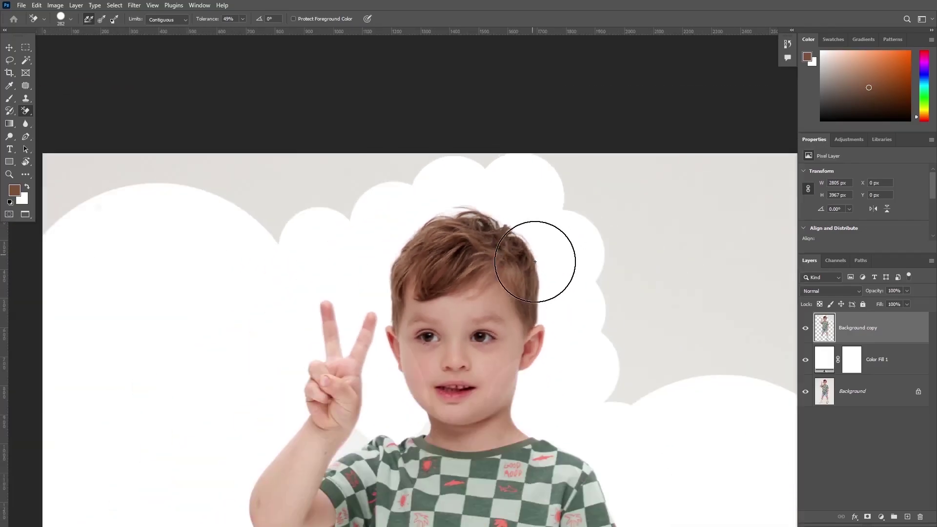
pyautogui.scroll(3, 567, 312)
pyautogui.scroll(-4, 542, 210)
pyautogui.moveTo(538, 207); pyautogui.dragTo(506, 35)
pyautogui.scroll(-2, 505, 292)
pyautogui.moveTo(505, 420); pyautogui.dragTo(504, 294)
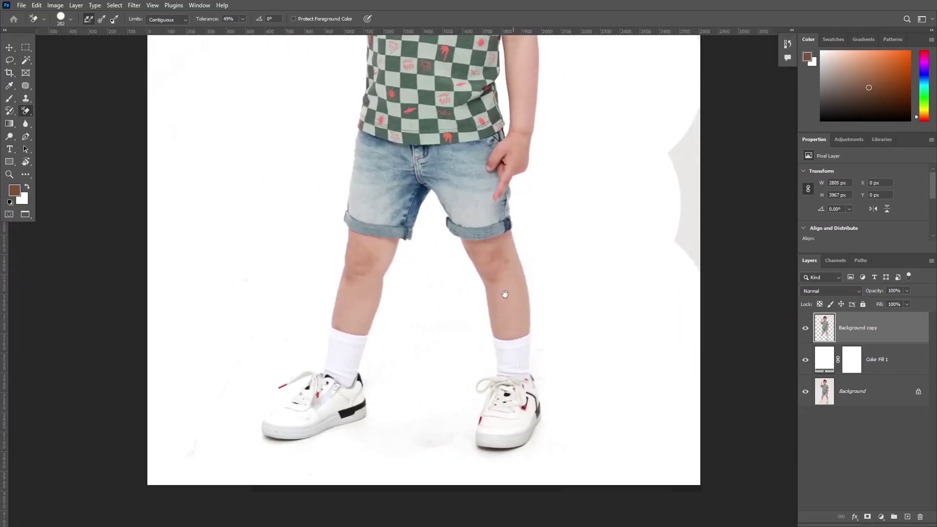
pyautogui.scroll(4, 505, 295)
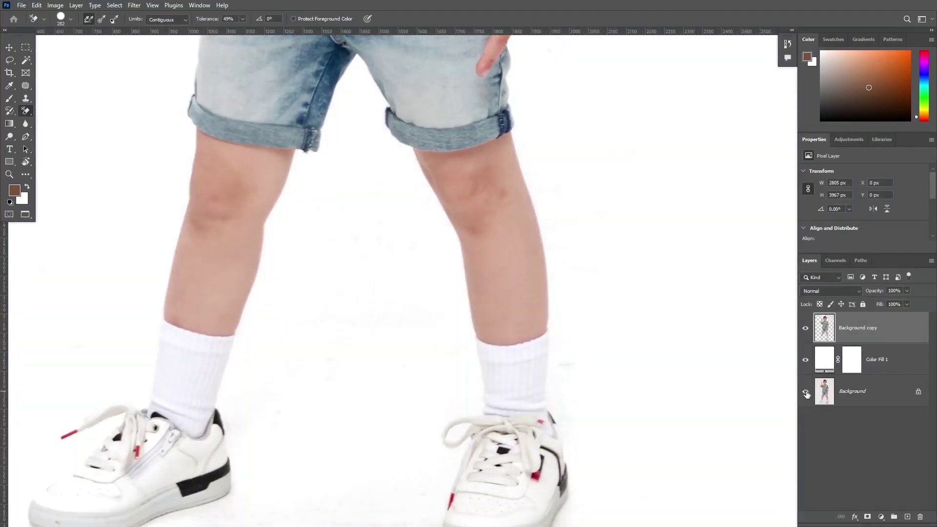
# - Hide the Color Fill 1 and Background layers, examine the lower leg against transparency and reduce the Background Eraser's brush size
pyautogui.scroll(1, 528, 295)
pyautogui.scroll(3, 527, 294)
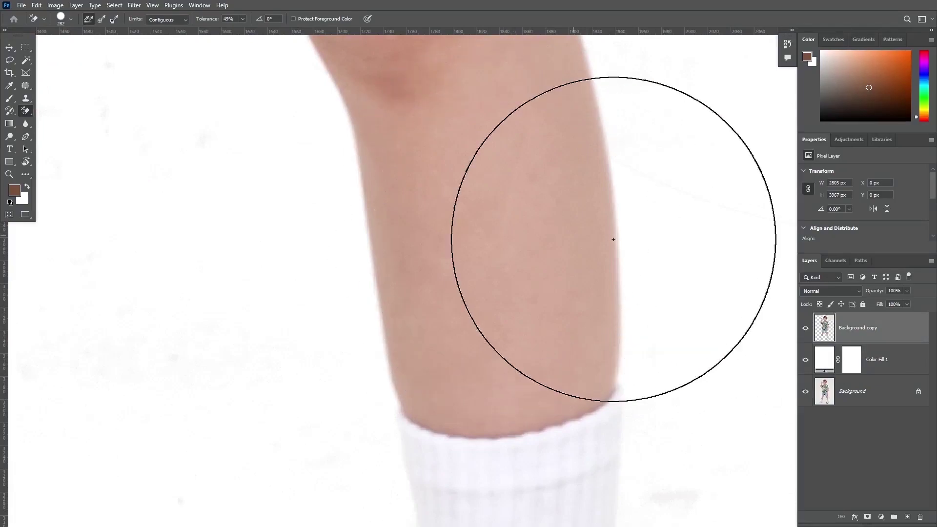
pyautogui.scroll(-1, 598, 234)
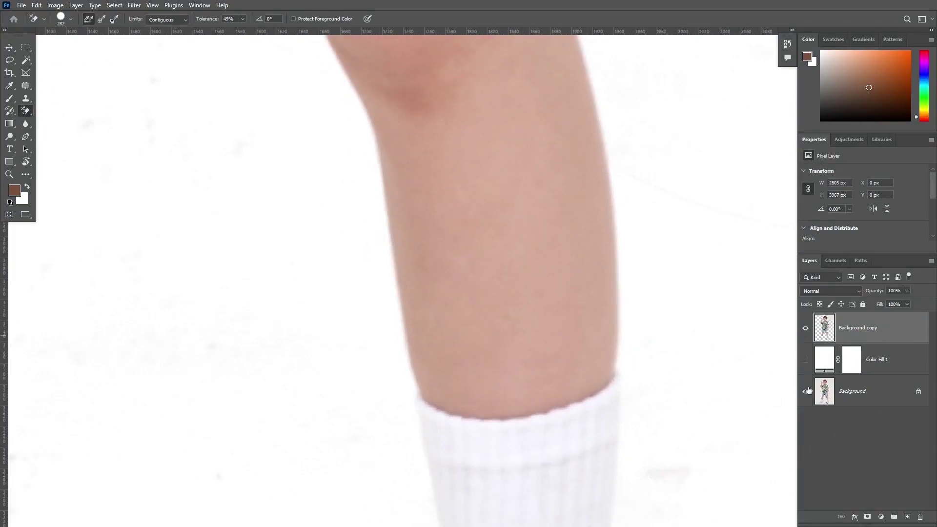
pyautogui.click(806, 391)
pyautogui.scroll(1, 570, 287)
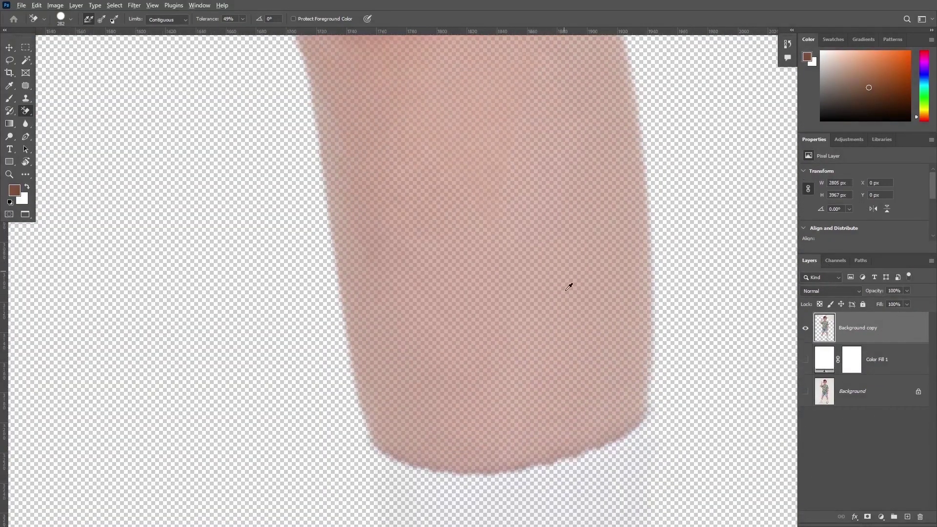
pyautogui.moveTo(567, 291); pyautogui.dragTo(466, 234)
pyautogui.scroll(-3, 504, 238)
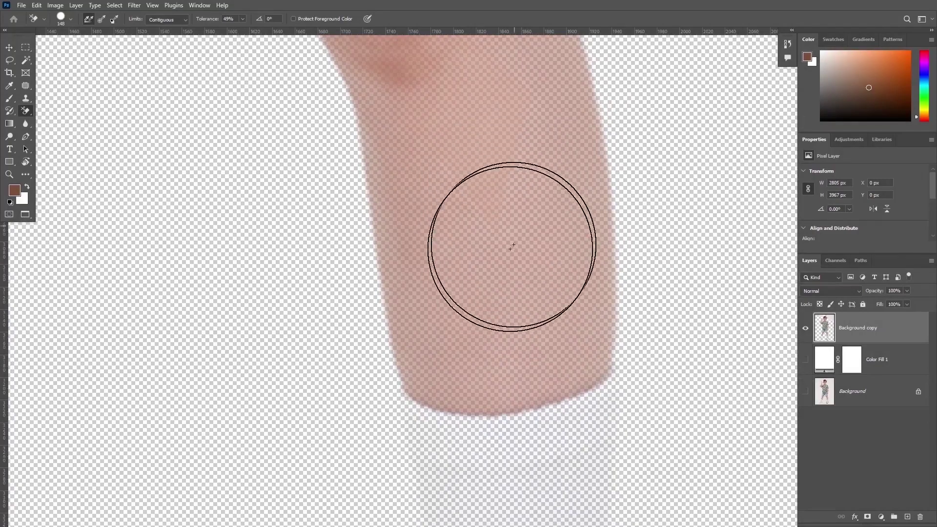
# - Examine the cut-out against transparency from the lower leg up through the body to the head
pyautogui.scroll(-4, 513, 244)
pyautogui.moveTo(505, 198); pyautogui.dragTo(507, 288)
pyautogui.scroll(-4, 487, 211)
pyautogui.moveTo(470, 146); pyautogui.dragTo(482, 297)
pyautogui.scroll(-4, 474, 195)
pyautogui.moveTo(449, 102); pyautogui.dragTo(481, 480)
pyautogui.scroll(3, 496, 314)
pyautogui.scroll(-2, 561, 228)
pyautogui.moveTo(554, 229); pyautogui.dragTo(535, 522)
pyautogui.moveTo(437, 71); pyautogui.dragTo(443, 180)
pyautogui.scroll(3, 412, 106)
pyautogui.scroll(6, 343, 108)
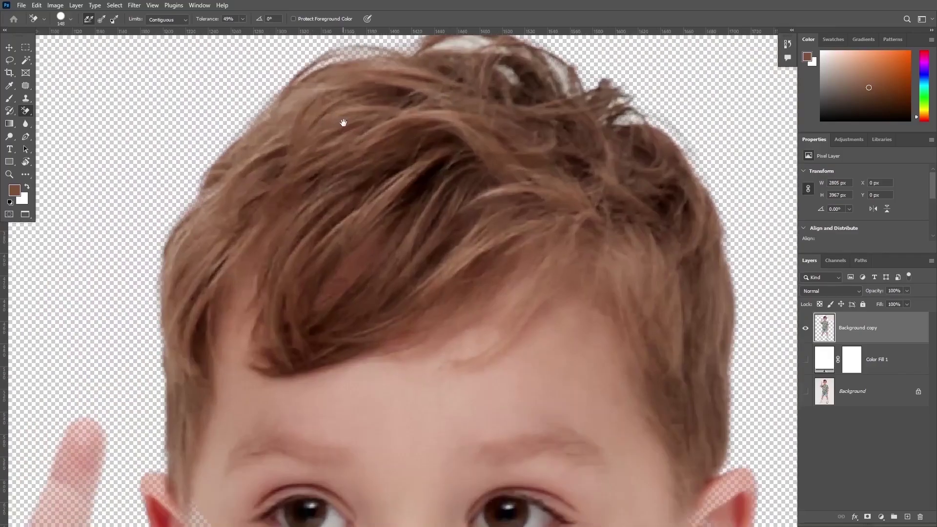
# - Inspect the hair against transparency and turn the Color Fill 1 and Background layers visible again
pyautogui.moveTo(507, 148); pyautogui.dragTo(488, 207)
pyautogui.scroll(4, 525, 259)
pyautogui.moveTo(555, 244); pyautogui.dragTo(517, 188)
pyautogui.scroll(-3, 476, 198)
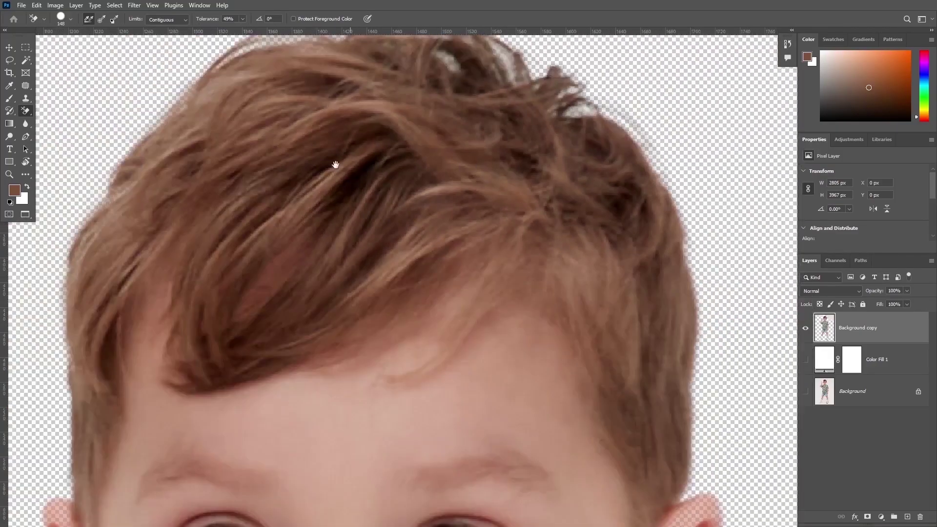
pyautogui.scroll(-4, 310, 208)
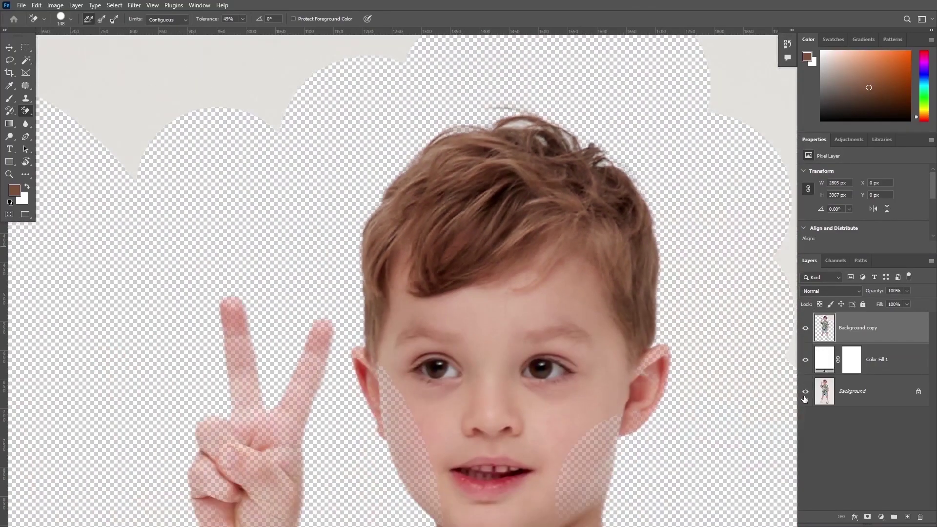
pyautogui.scroll(-6, 555, 287)
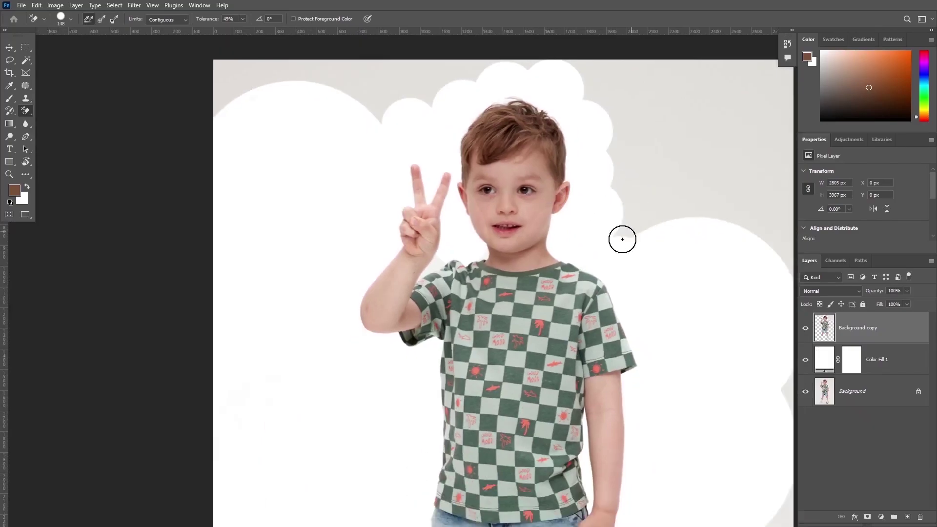
# - Examine the cut-out edges around the face, the raised hand and the hair against the white fill
pyautogui.scroll(-1, 570, 219)
pyautogui.scroll(1, 516, 188)
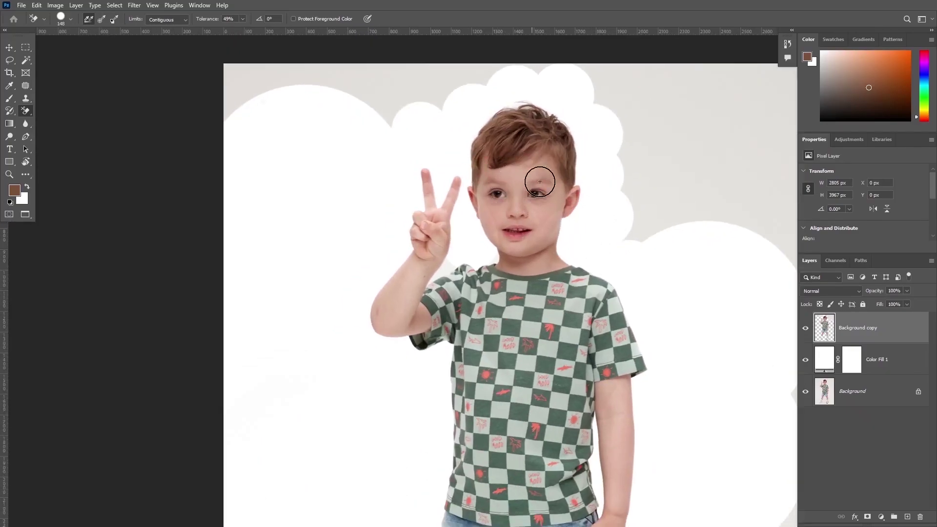
pyautogui.scroll(-1, 532, 188)
pyautogui.scroll(5, 486, 122)
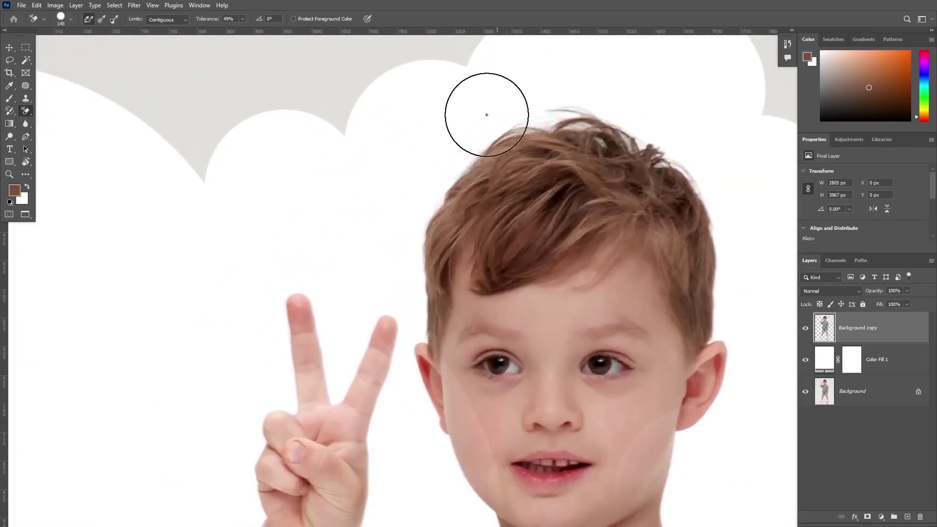
pyautogui.scroll(-2, 548, 75)
pyautogui.scroll(2, 565, 88)
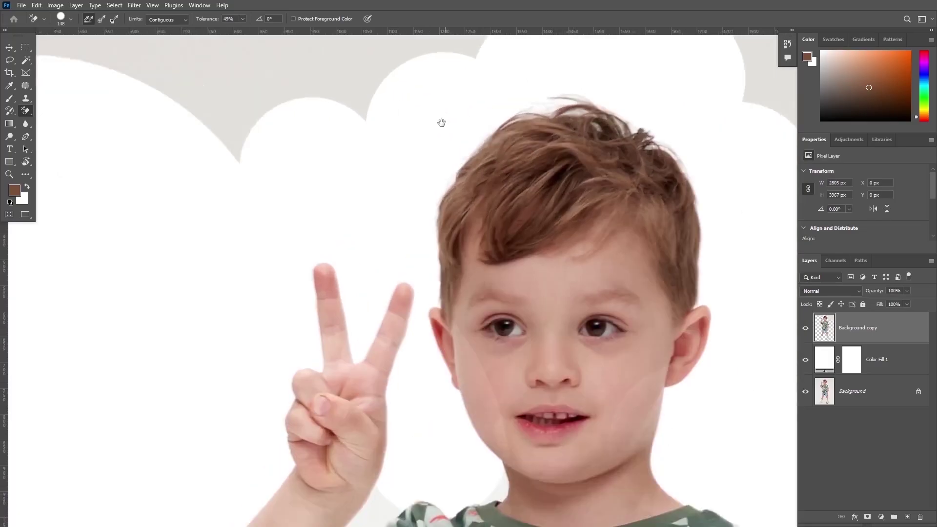
pyautogui.scroll(4, 441, 123)
pyautogui.scroll(1, 426, 211)
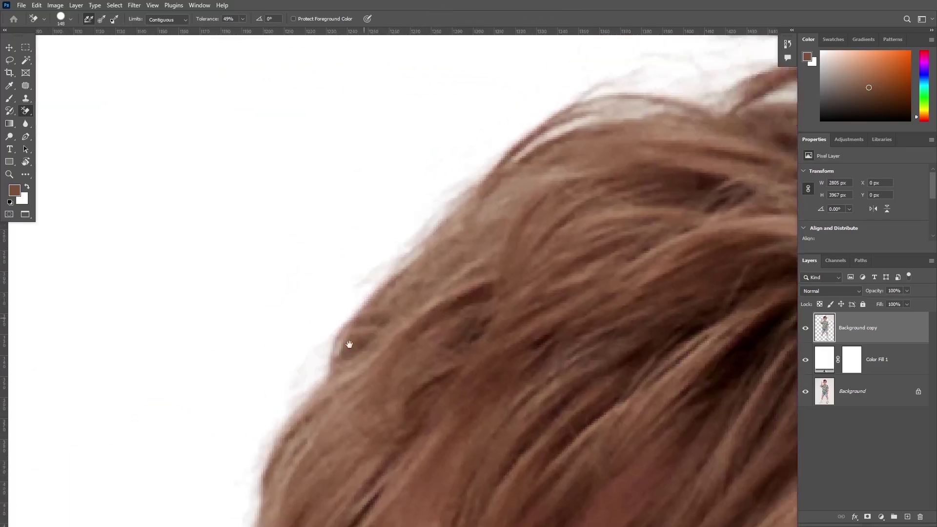
pyautogui.scroll(-2, 428, 217)
pyautogui.scroll(-1, 433, 215)
pyautogui.scroll(3, 433, 215)
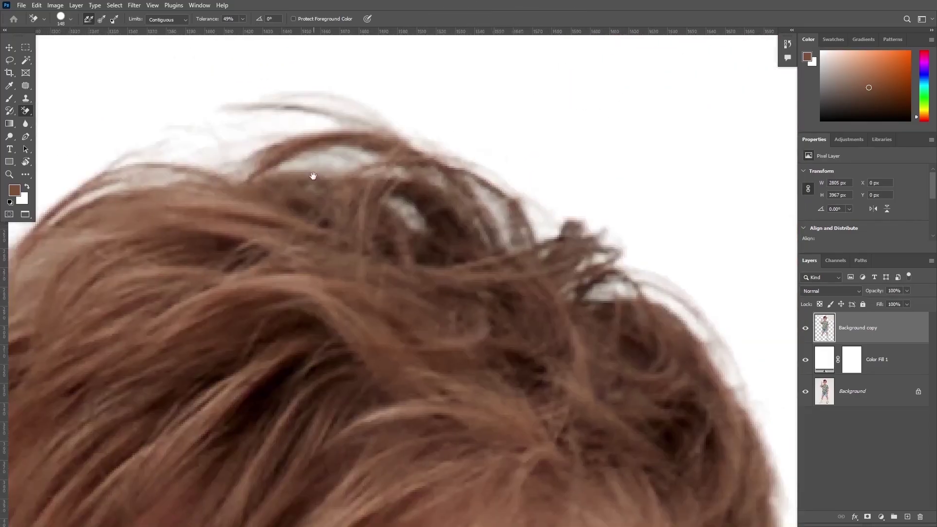
pyautogui.scroll(-6, 540, 295)
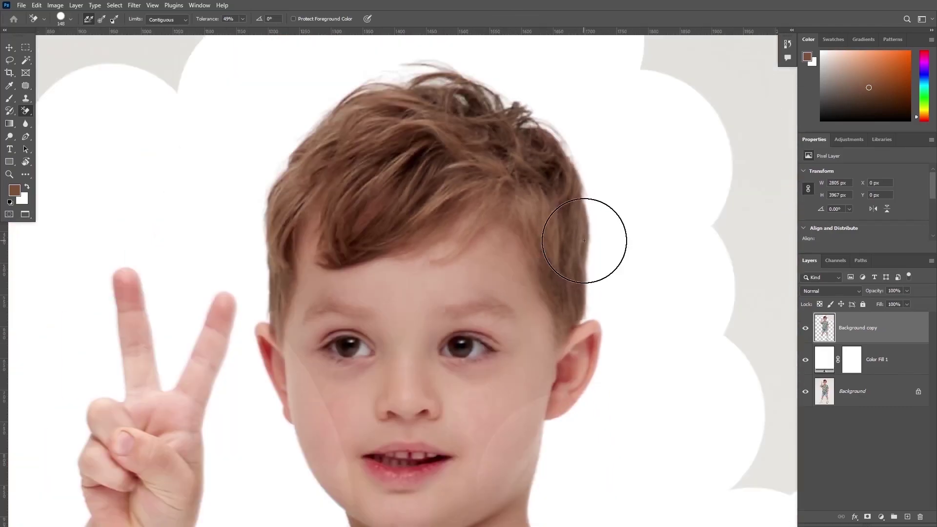
pyautogui.scroll(-2, 585, 241)
pyautogui.rightClick(25, 111)
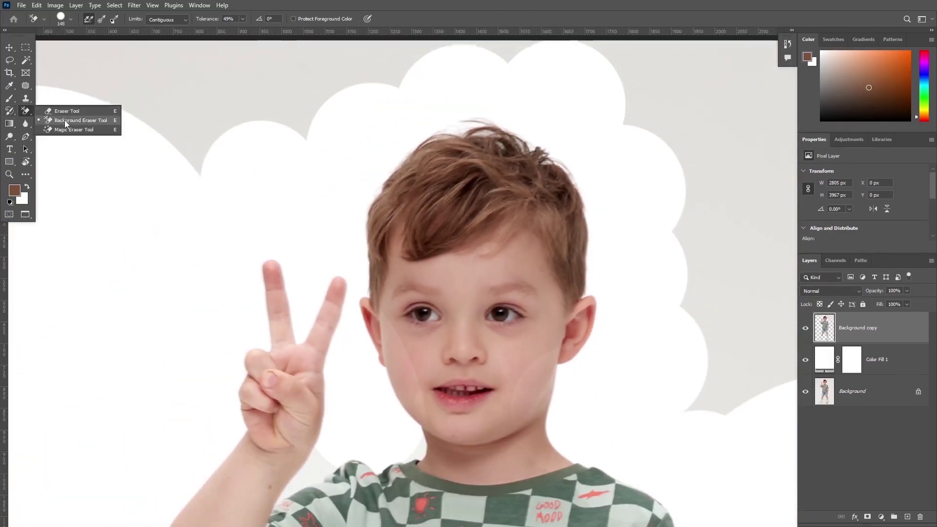
pyautogui.click(64, 120)
pyautogui.scroll(-3, 360, 157)
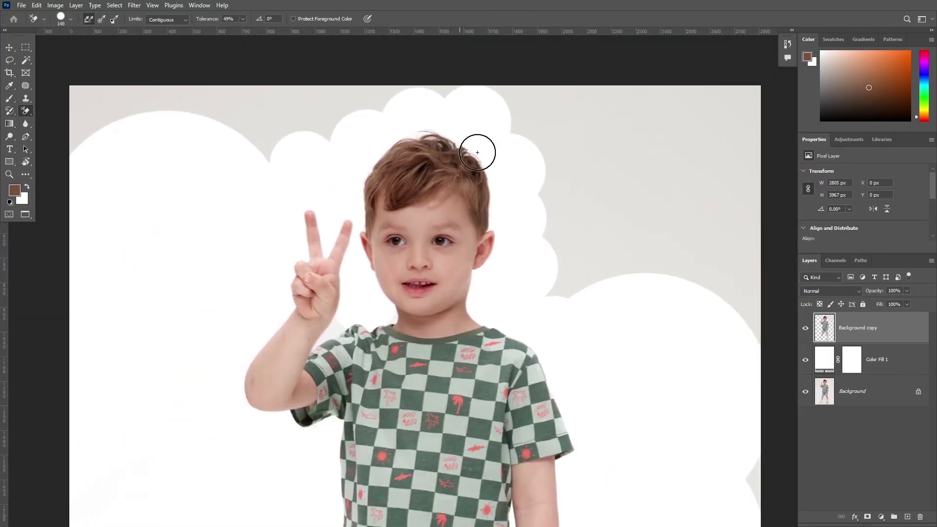
pyautogui.scroll(-1, 483, 165)
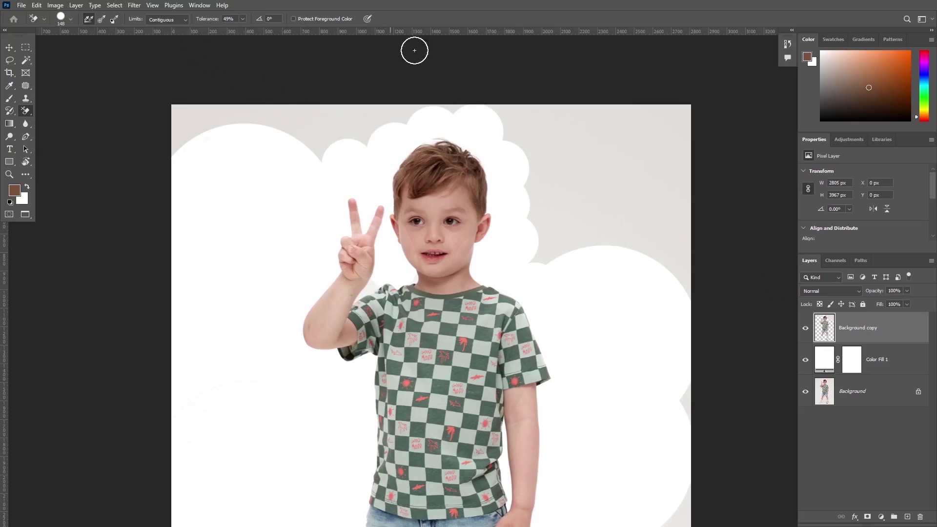
pyautogui.scroll(1, 415, 171)
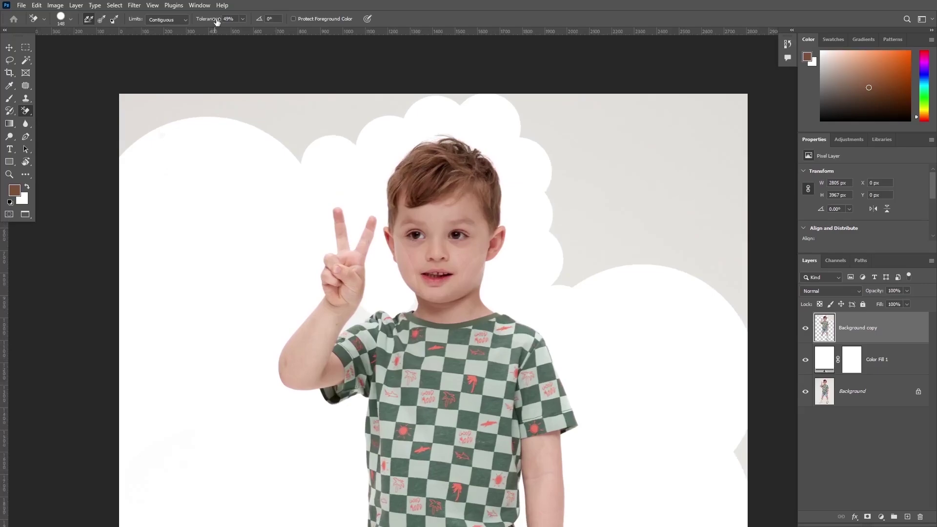
pyautogui.scroll(-1, 638, 244)
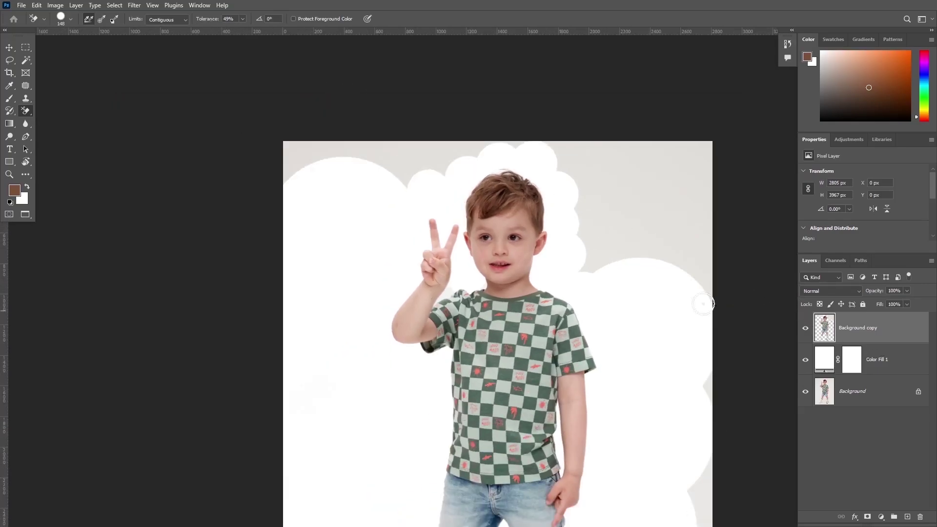
pyautogui.rightClick(26, 111)
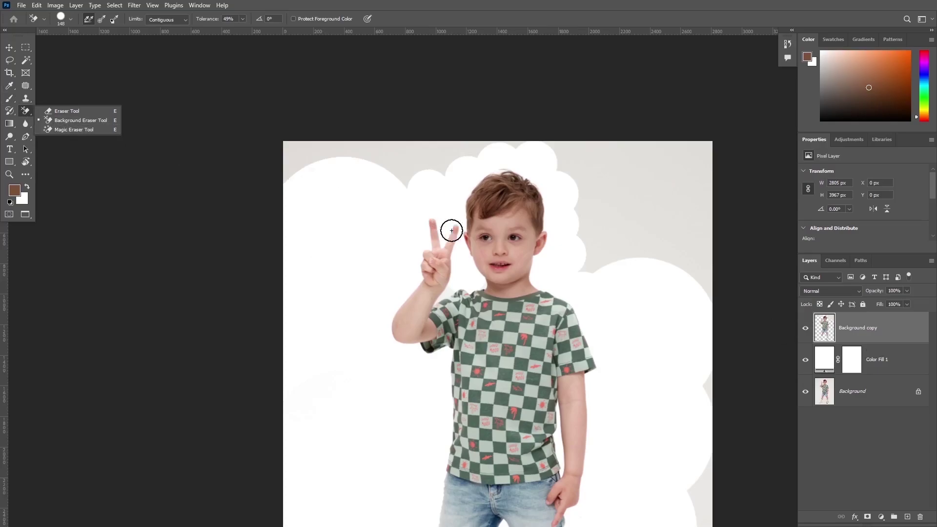
pyautogui.click(826, 410)
# - Switch to the Magic Eraser and undo all Background Eraser strokes and the white Color Fill 1 layer
pyautogui.scroll(-2, 488, 253)
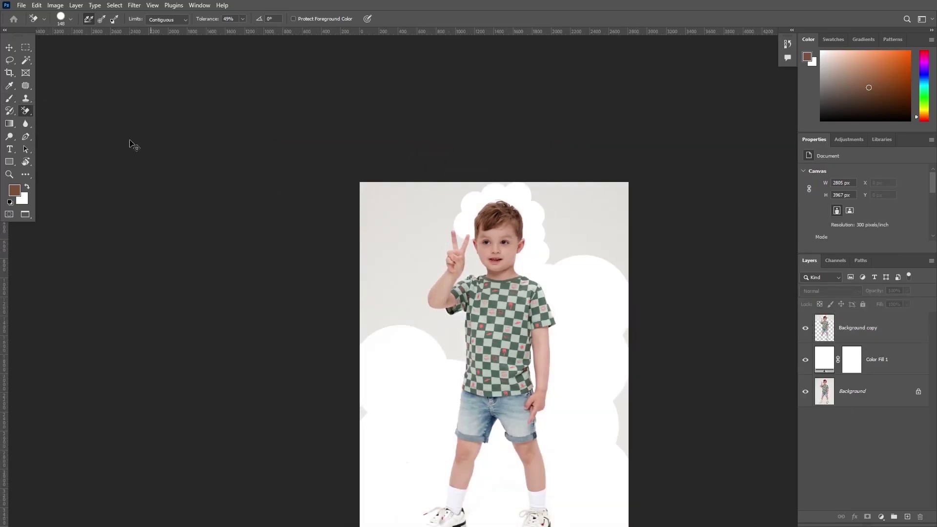
pyautogui.rightClick(27, 111)
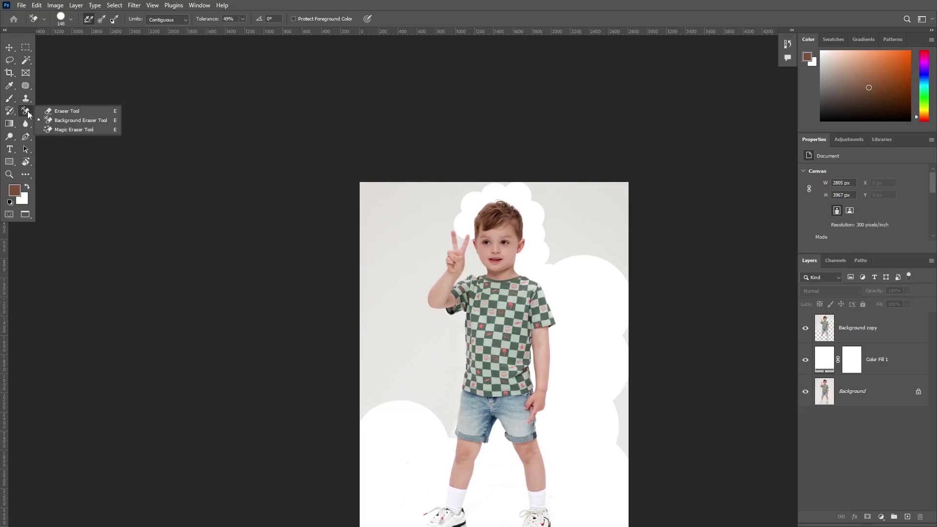
pyautogui.click(67, 130)
pyautogui.hotkey('ctrl', 'z')
pyautogui.scroll(-7, 478, 220)
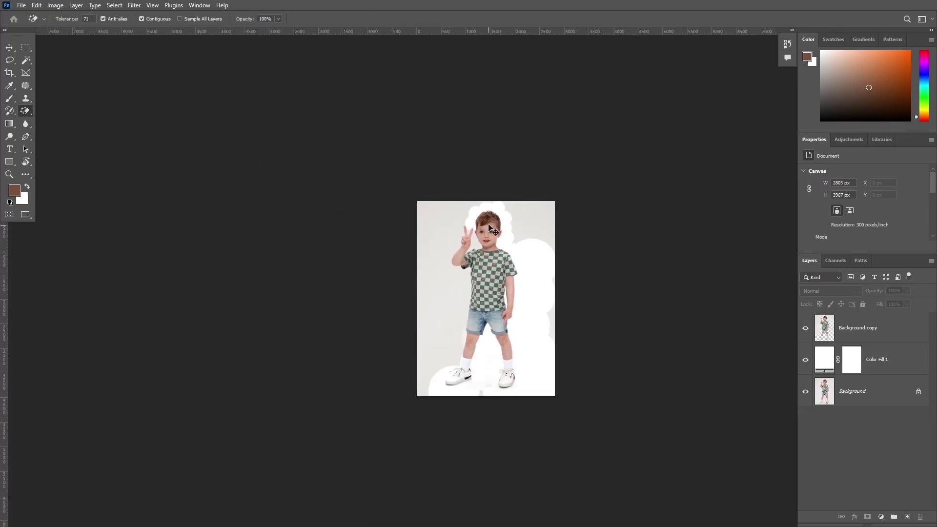
pyautogui.hotkey('ctrl', 'z')
pyautogui.scroll(6, 491, 232)
pyautogui.hotkey('ctrl', 'z')
pyautogui.hotkey('ctrl', 'z')
pyautogui.hotkey('ctrl', 'z')
pyautogui.hotkey('ctrl', 'z')
pyautogui.hotkey('ctrl', 'z')
pyautogui.hotkey('ctrl', 'z')
pyautogui.hotkey('ctrl', 'z')
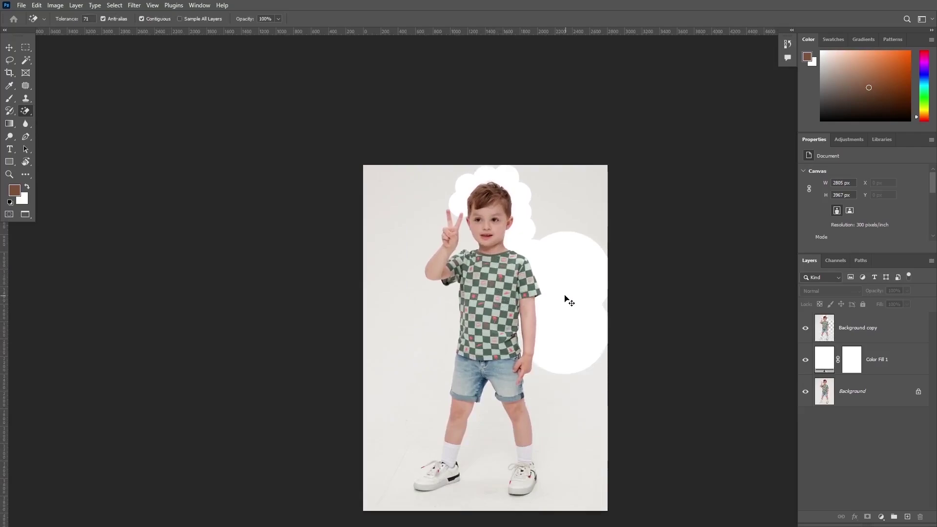
pyautogui.hotkey('ctrl', 'z')
pyautogui.hotkey('ctrl', 'z')
pyautogui.hotkey('ctrl', 'z')
pyautogui.hotkey('ctrl', 'z')
pyautogui.hotkey('ctrl', 'z')
pyautogui.hotkey('ctrl', 'z')
pyautogui.hotkey('ctrl', 'z')
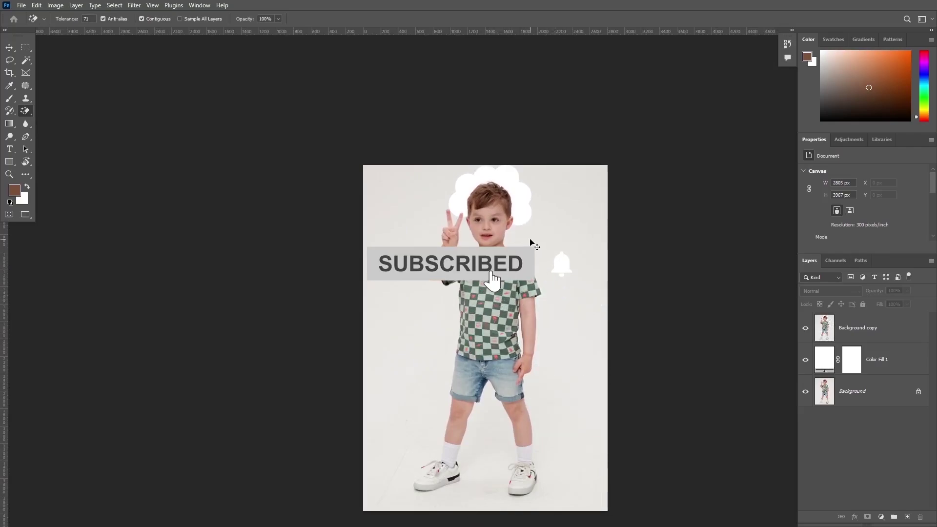
pyautogui.hotkey('ctrl', 'z')
pyautogui.hotkey('ctrl', 'z')
pyautogui.hotkey('ctrl', 'z')
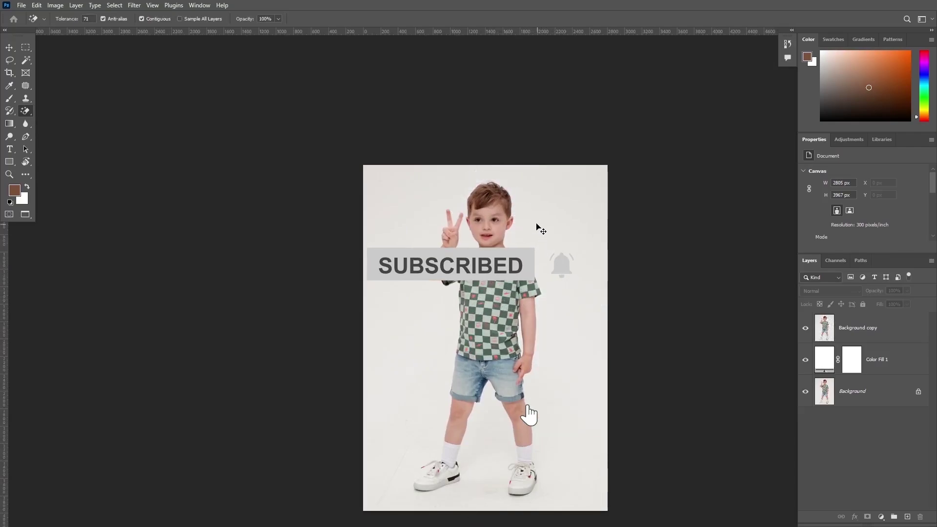
pyautogui.scroll(2, 537, 226)
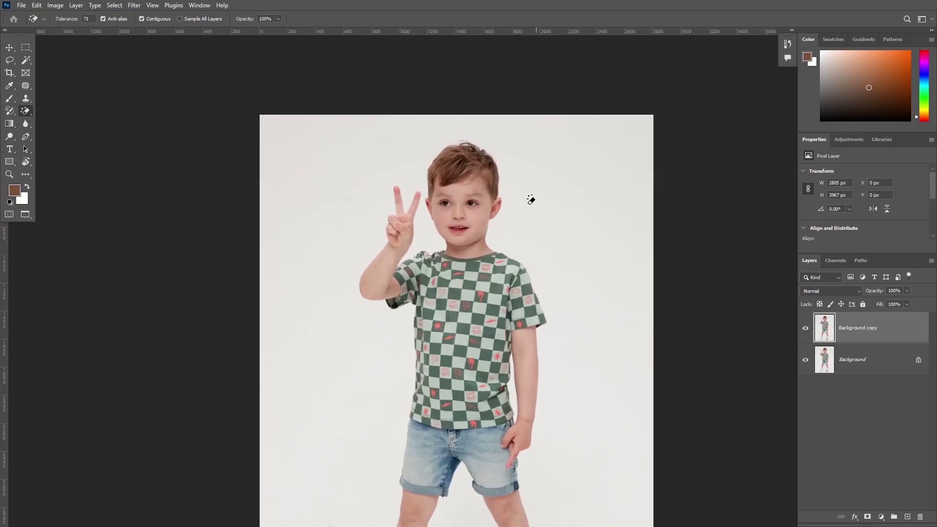
pyautogui.rightClick(23, 113)
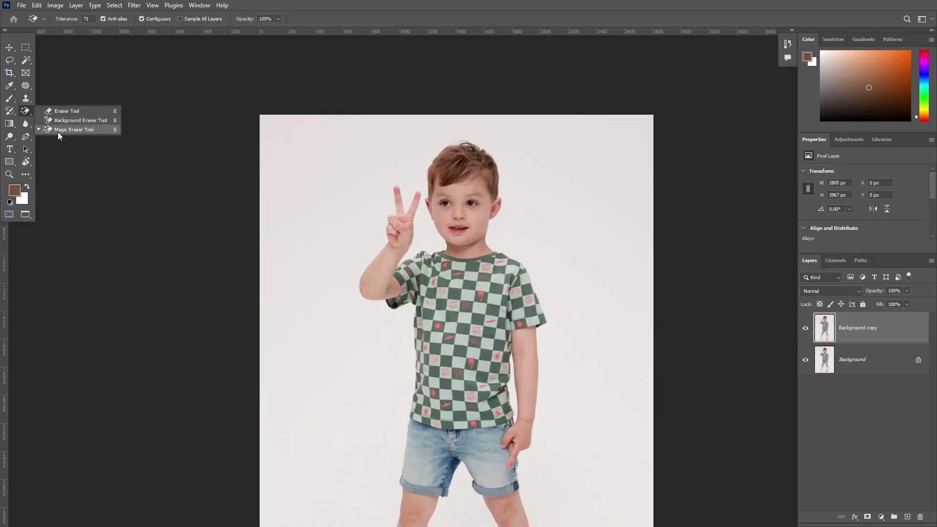
pyautogui.click(864, 405)
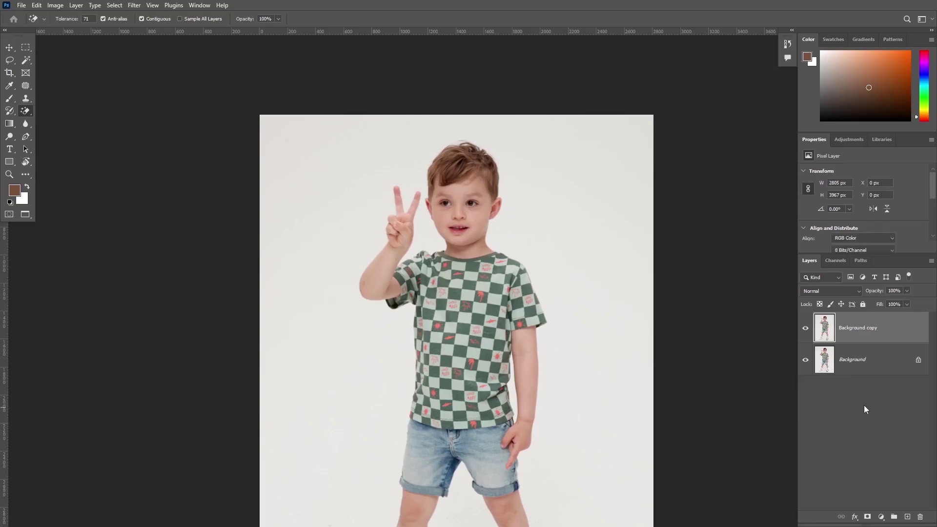
pyautogui.click(840, 328)
pyautogui.scroll(2, 515, 225)
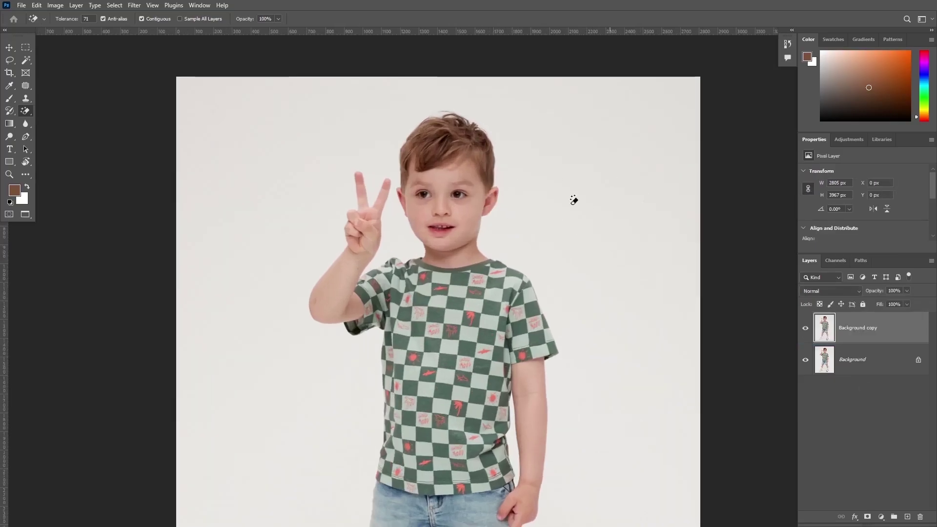
pyautogui.scroll(2, 542, 211)
pyautogui.scroll(-1, 505, 215)
pyautogui.scroll(1, 526, 208)
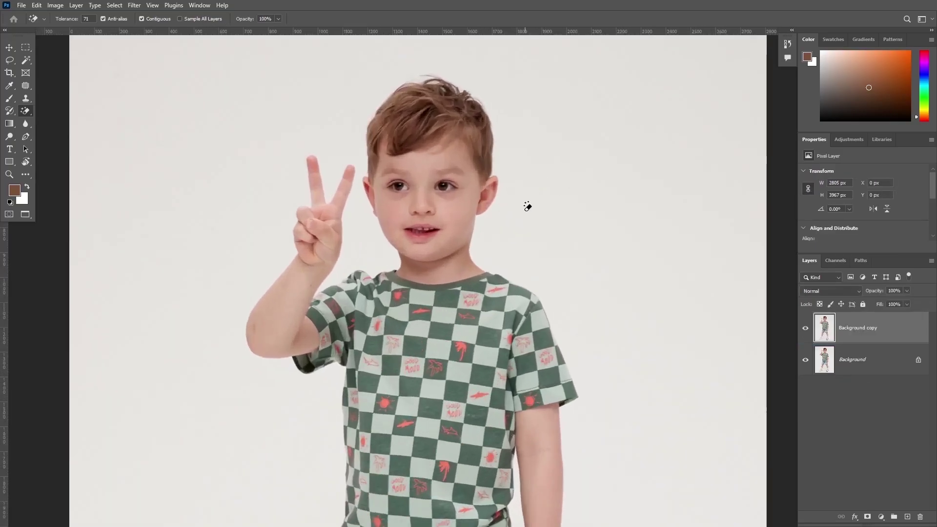
pyautogui.scroll(-2, 536, 206)
# - Choose the Magic Eraser, set its tolerance to 5 and make Background copy the active layer
pyautogui.rightClick(27, 110)
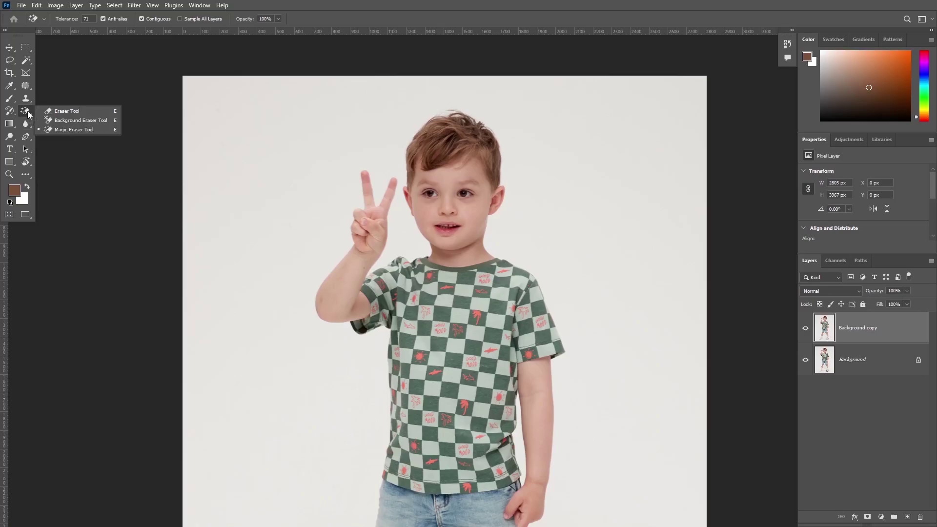
pyautogui.click(70, 131)
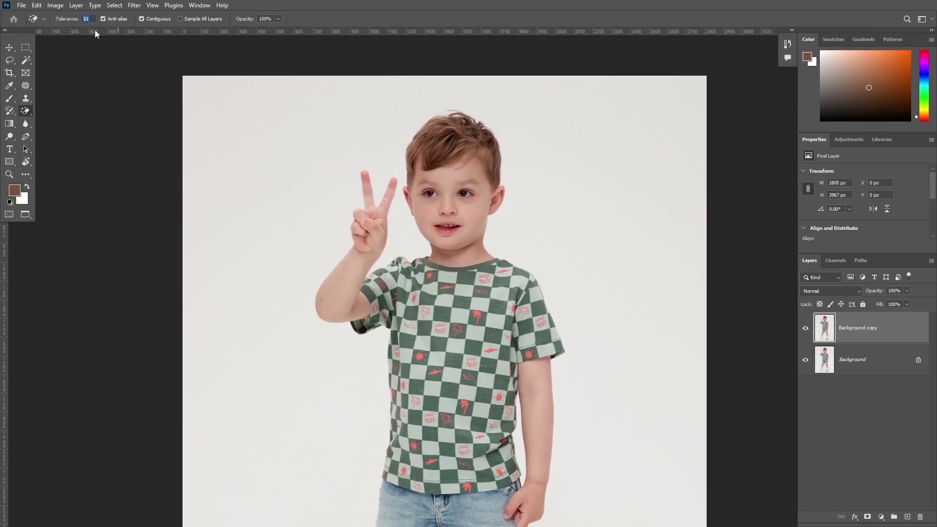
pyautogui.click(858, 382)
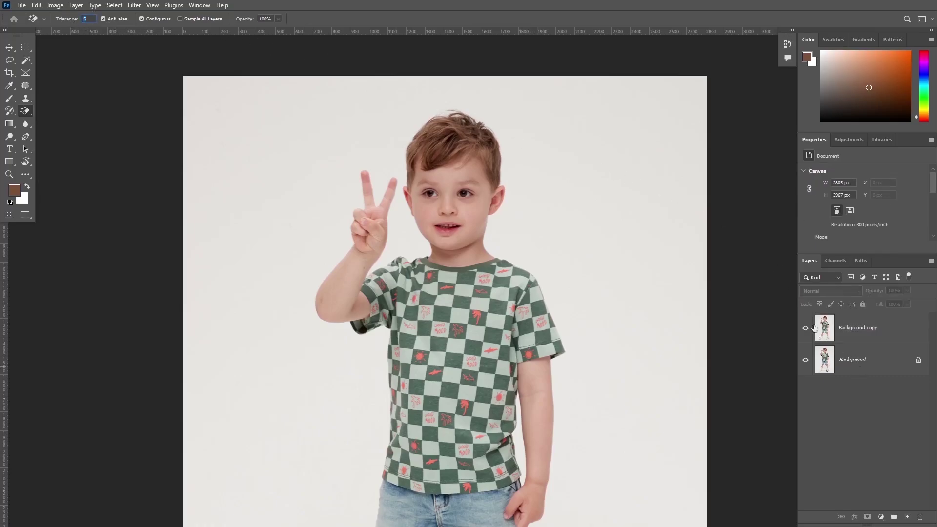
pyautogui.click(862, 326)
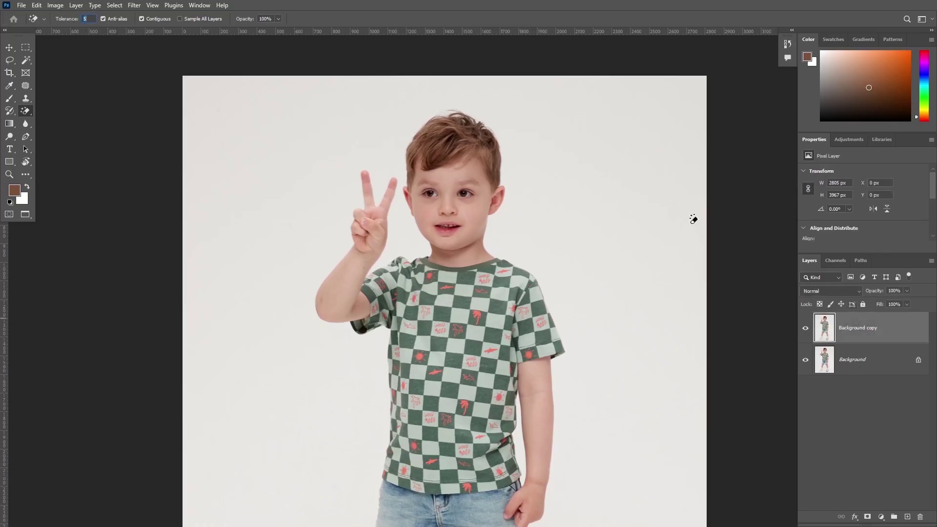
# - Add a white (ffffff) Solid Color fill layer above Background and erase the backdrop around the boy's head on Background copy with the Magic Eraser
pyautogui.click(887, 369)
pyautogui.click(881, 517)
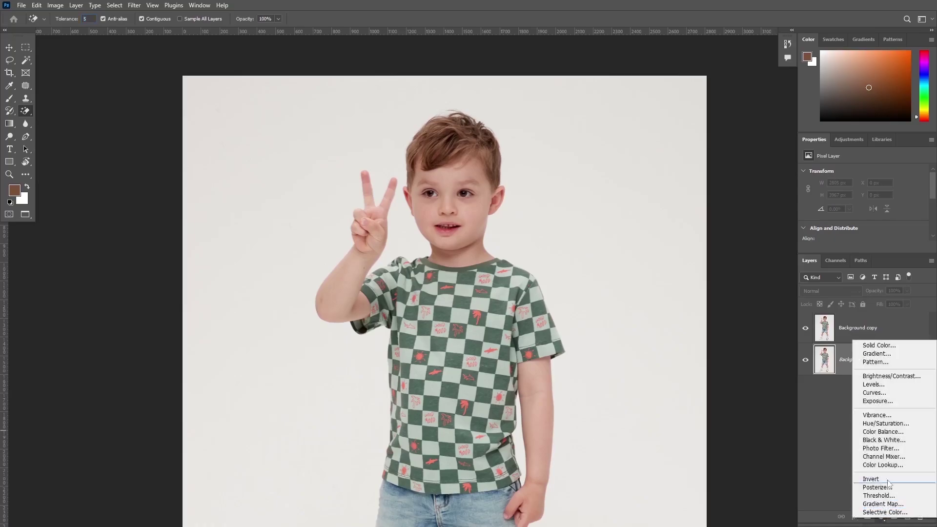
pyautogui.click(884, 346)
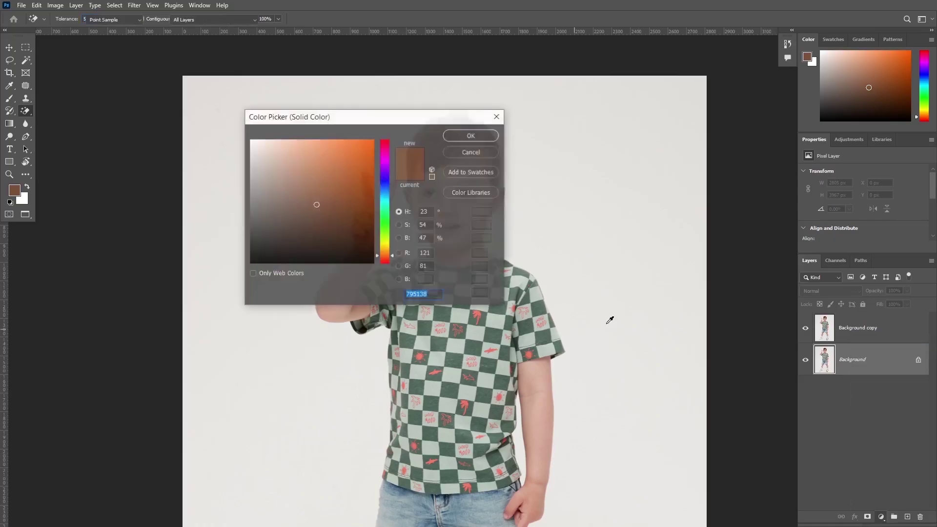
pyautogui.write('ffffff')
pyautogui.click(486, 140)
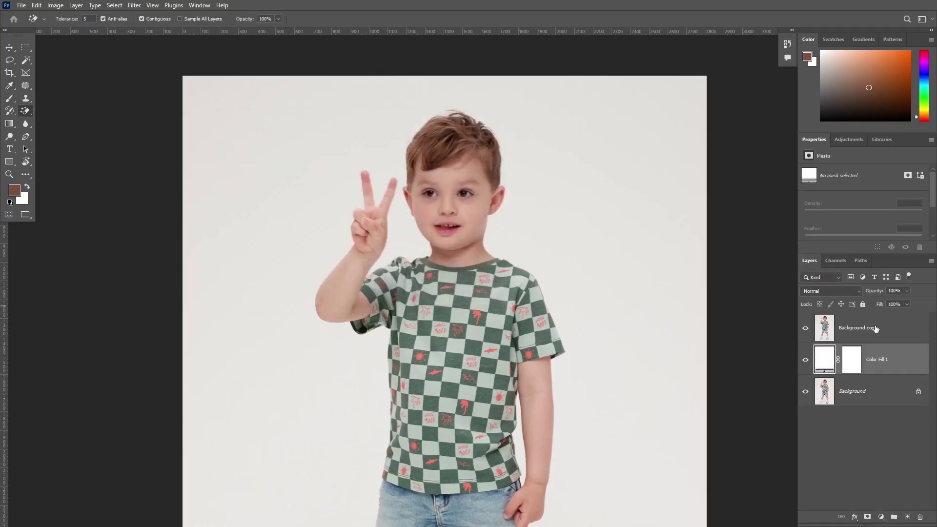
pyautogui.click(874, 337)
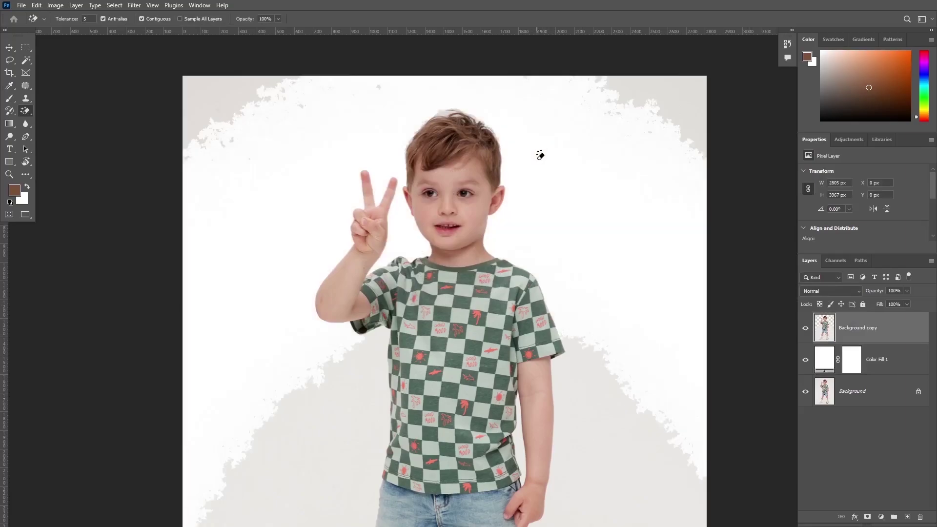
# - Inspect the edges around the boy's hair and undo the last Magic Eraser erasure on Background copy
pyautogui.scroll(-1, 539, 152)
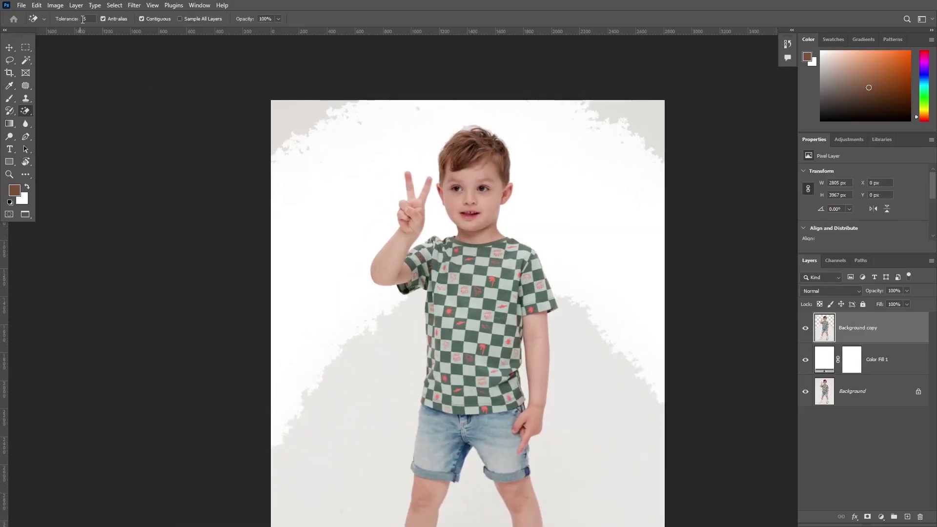
pyautogui.scroll(5, 494, 115)
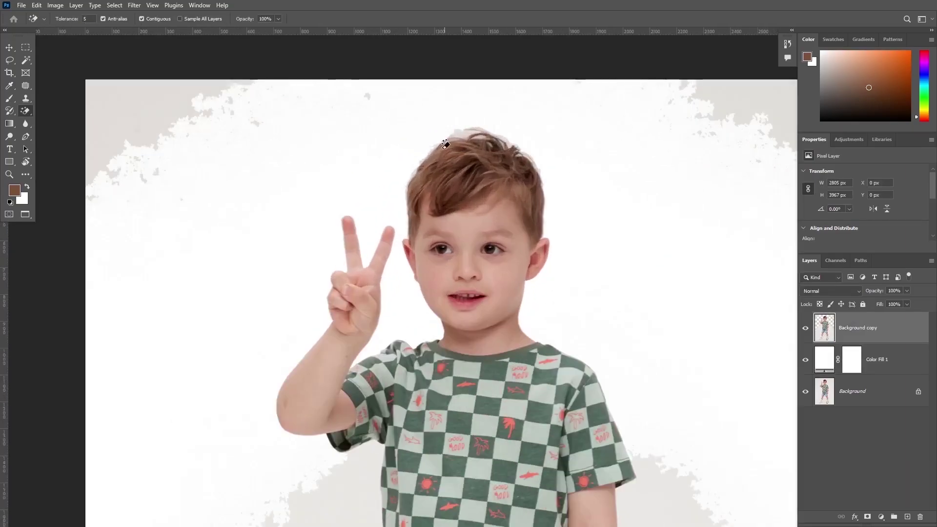
pyautogui.scroll(-4, 601, 127)
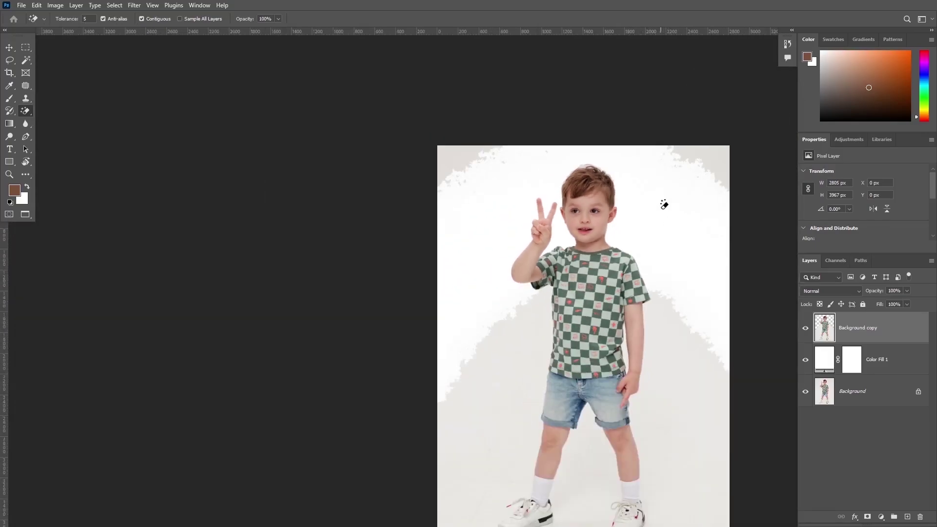
pyautogui.hotkey('ctrl', 'z')
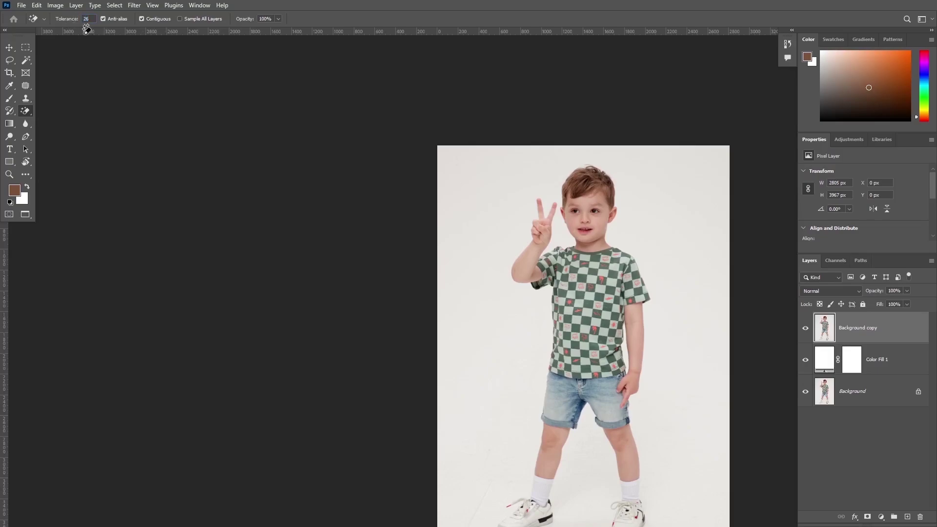
# - Try erasing the backdrop on Background copy with the Magic Eraser at tolerance 26, check the socks and shoes, and undo it
pyautogui.scroll(-1, 475, 278)
pyautogui.click(653, 225)
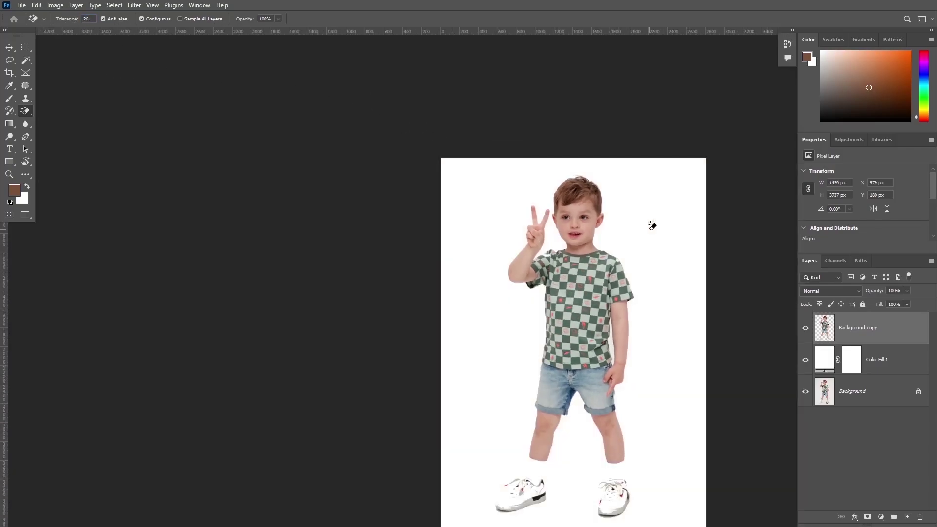
pyautogui.scroll(2, 636, 347)
pyautogui.moveTo(636, 347); pyautogui.dragTo(582, 222)
pyautogui.scroll(-3, 537, 320)
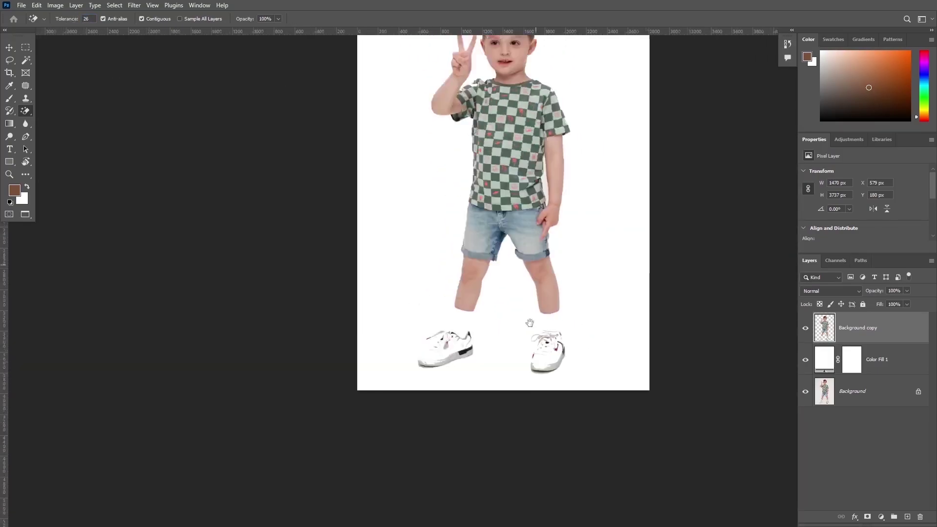
pyautogui.scroll(2, 552, 218)
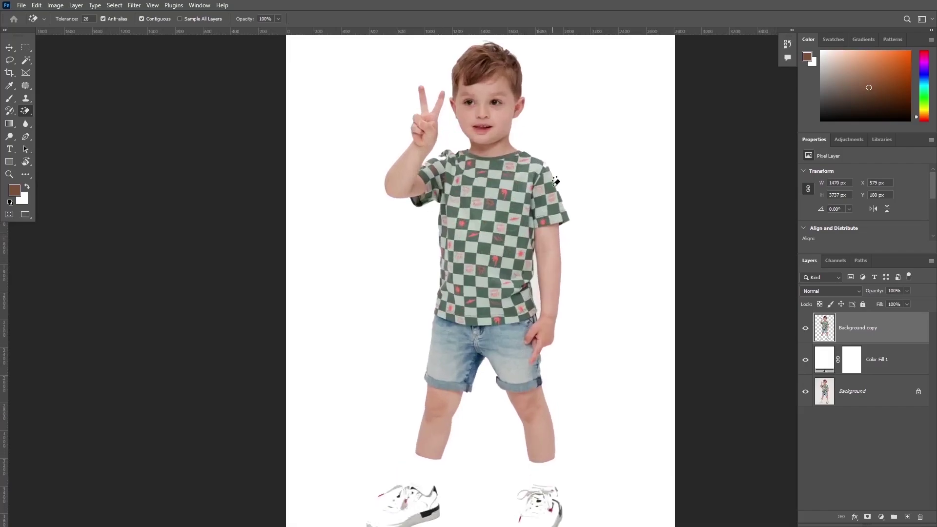
pyautogui.hotkey('ctrl', 'z')
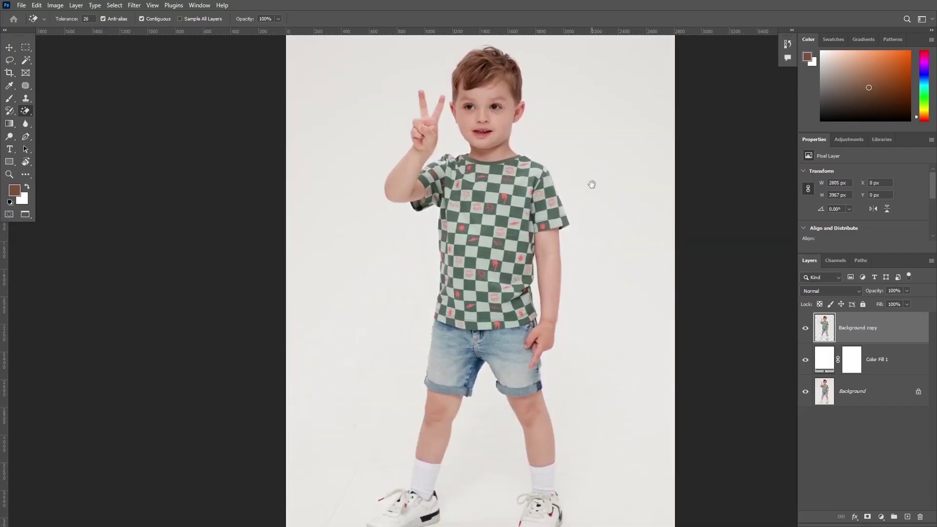
pyautogui.scroll(3, 590, 176)
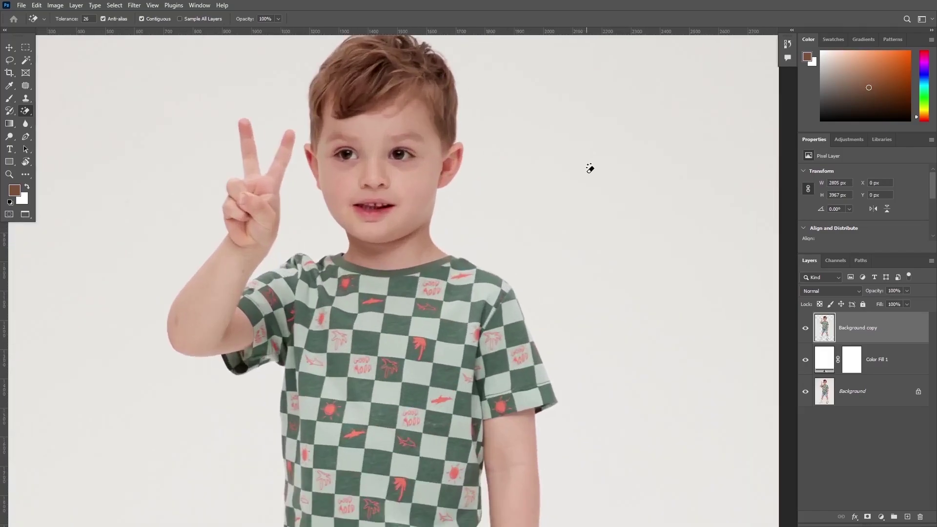
pyautogui.scroll(-2, 590, 168)
pyautogui.scroll(2, 590, 168)
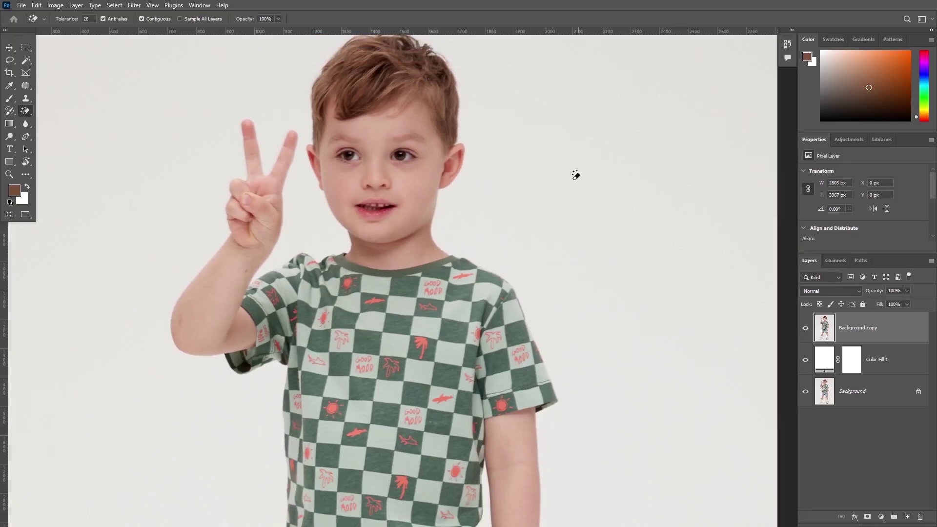
pyautogui.scroll(1, 596, 202)
pyautogui.scroll(-1, 605, 190)
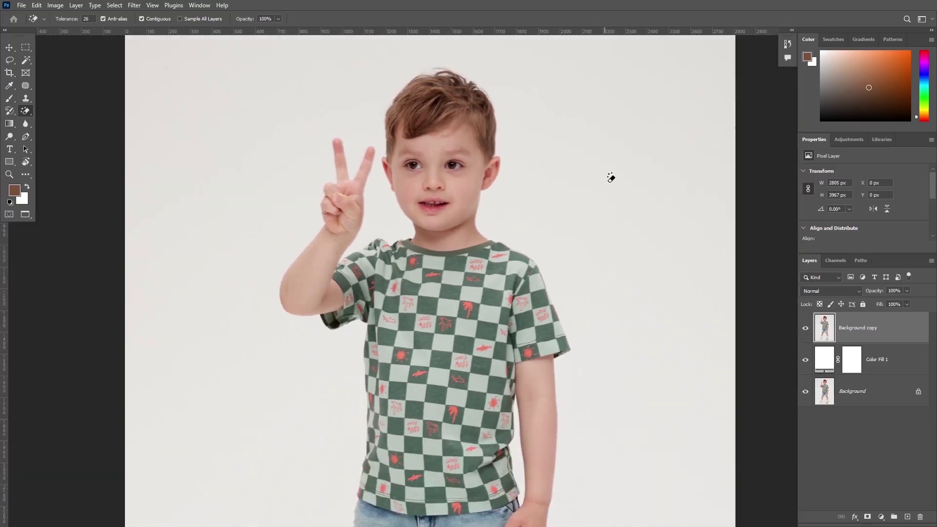
pyautogui.scroll(-1, 635, 162)
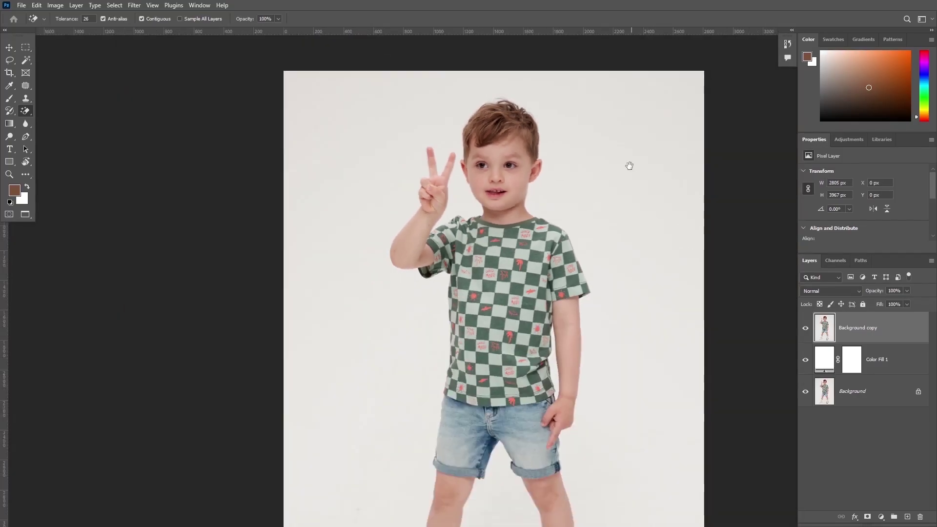
pyautogui.scroll(2, 530, 238)
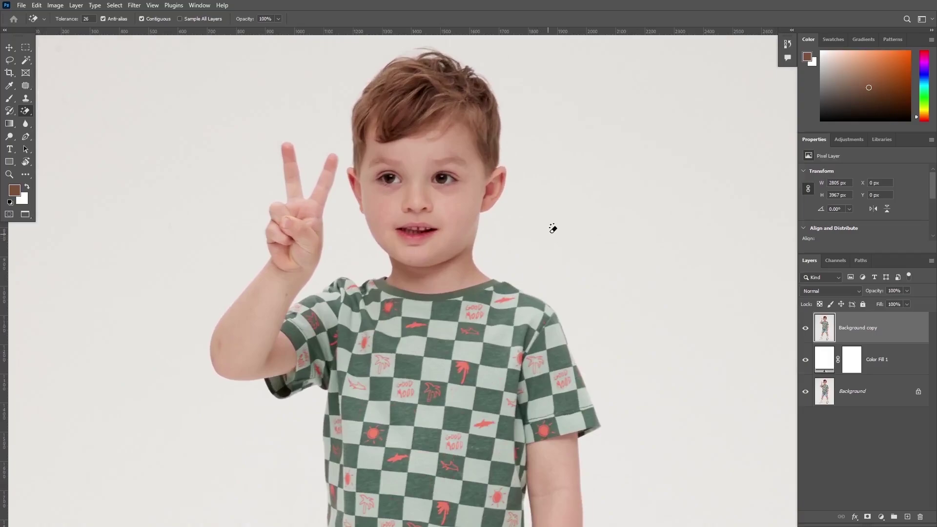
pyautogui.scroll(-1, 553, 228)
pyautogui.scroll(1, 591, 218)
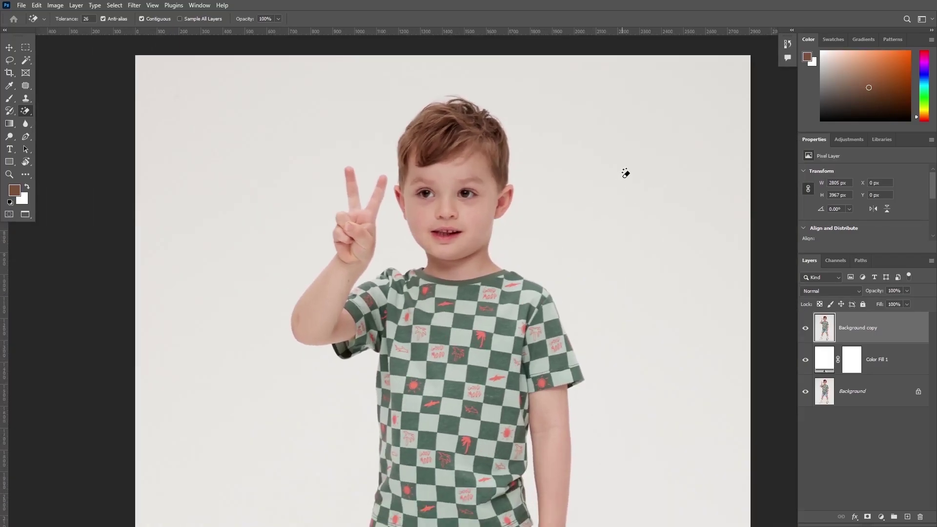
pyautogui.scroll(-1, 506, 134)
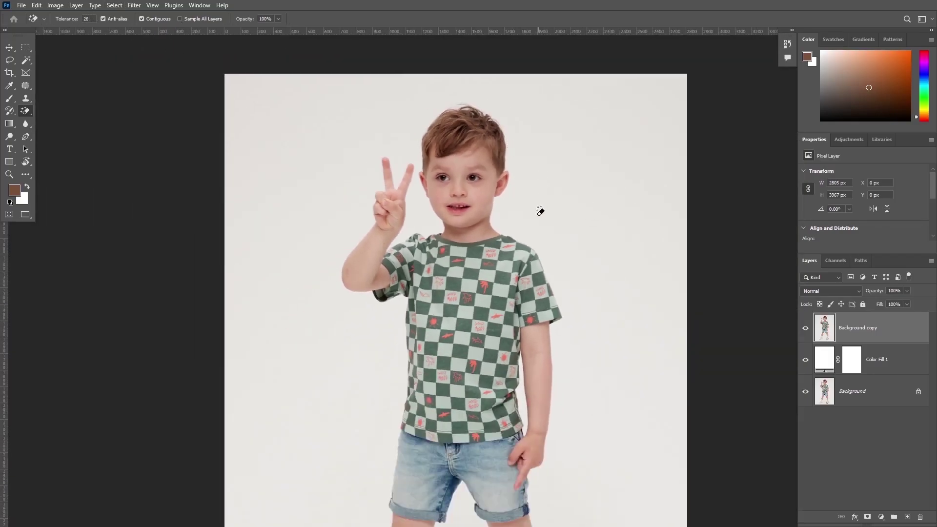
# - Set the Magic Eraser tolerance to 5, erase the backdrop beside the boy's head on Background copy, and undo the erasure
pyautogui.scroll(-3, 544, 217)
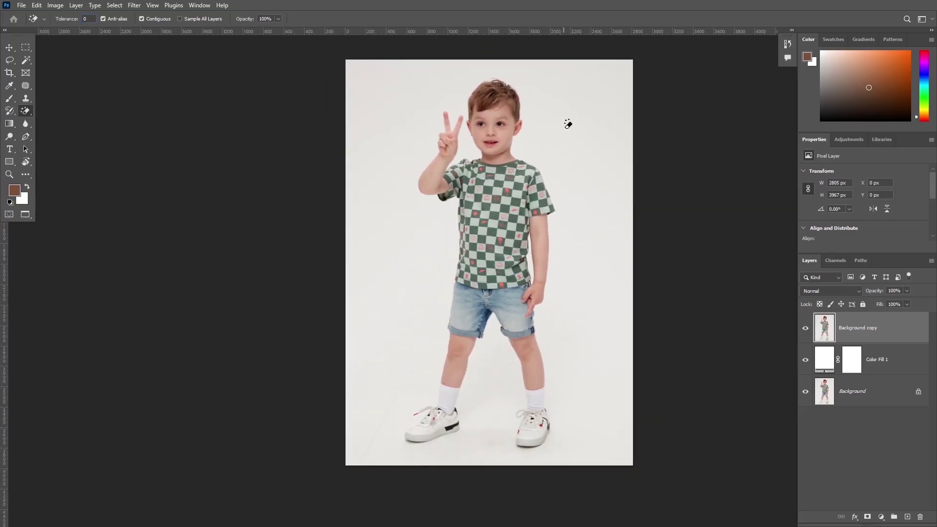
pyautogui.click(863, 392)
pyautogui.click(846, 323)
pyautogui.click(863, 394)
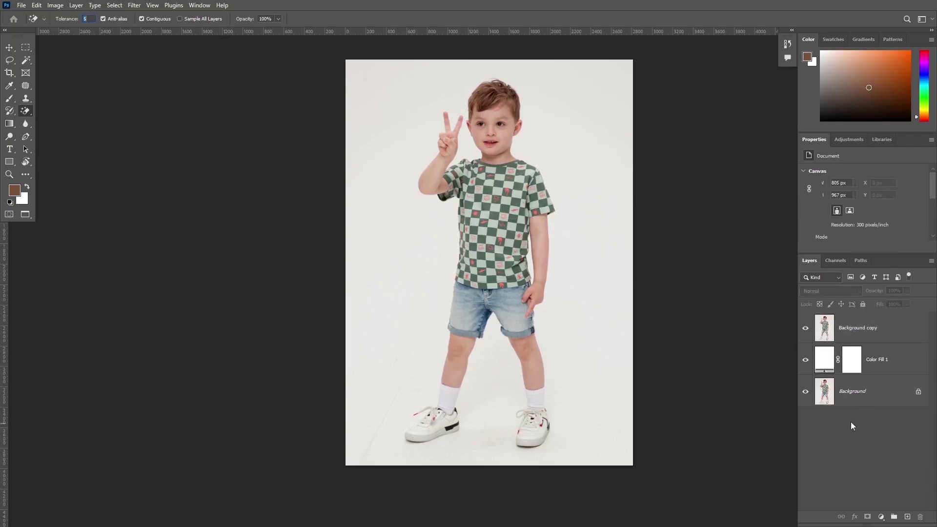
pyautogui.click(855, 329)
pyautogui.click(552, 119)
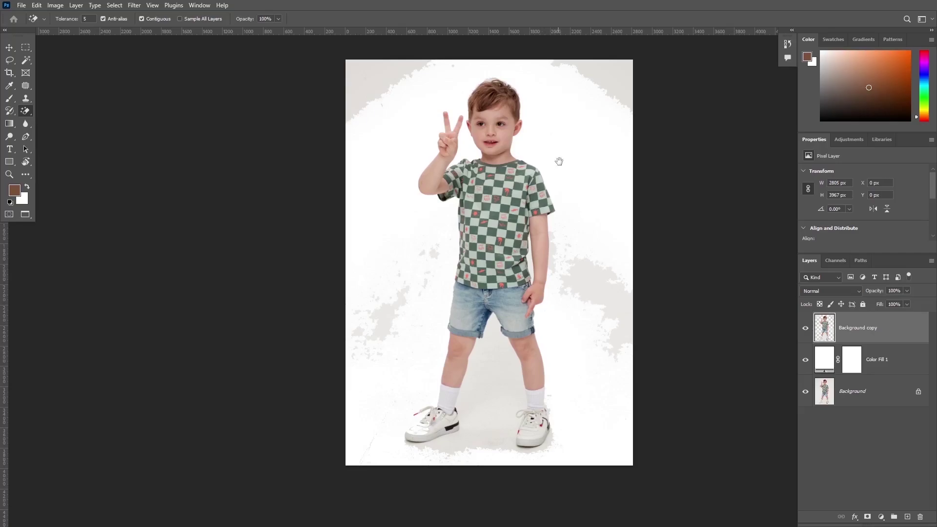
pyautogui.scroll(1, 552, 258)
pyautogui.scroll(-1, 590, 251)
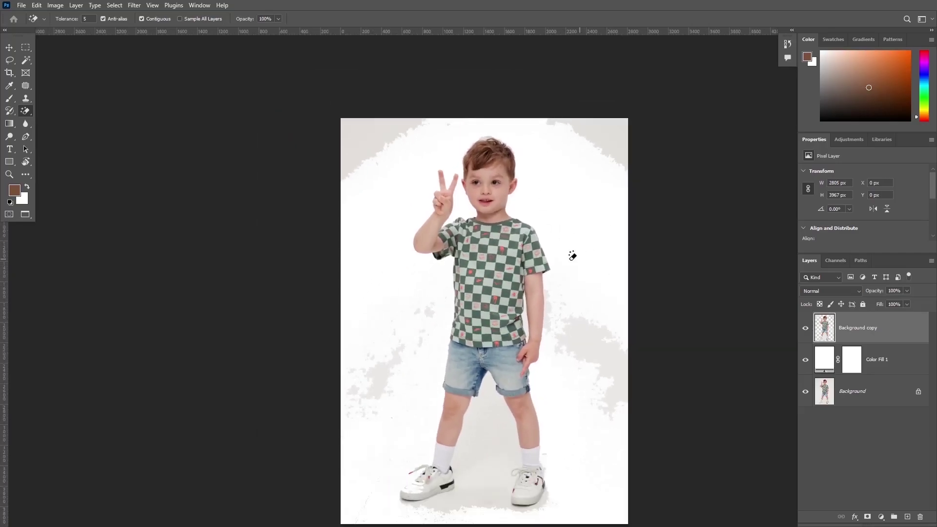
pyautogui.hotkey('ctrl', 'z')
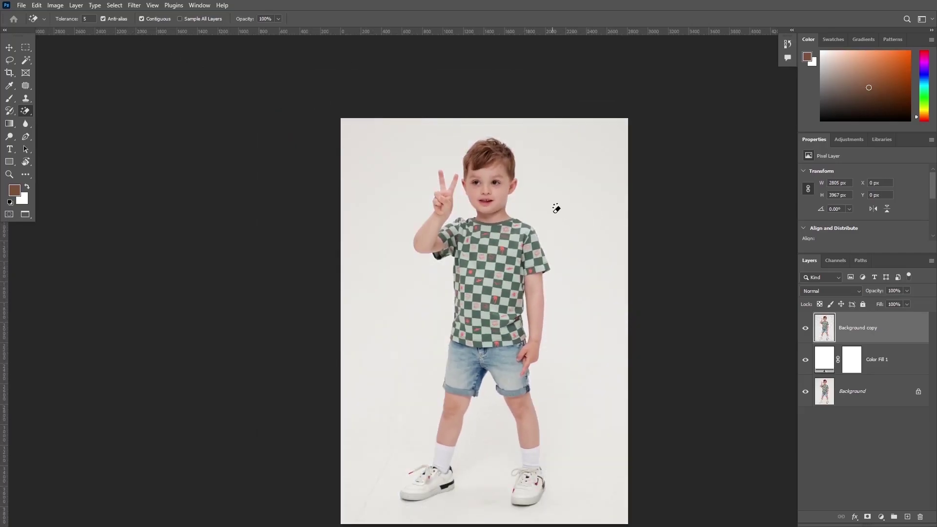
# - Try the Magic Eraser at tolerance 5 on the backdrop beside the boy's shoulder, and undo it
pyautogui.scroll(-1, 557, 209)
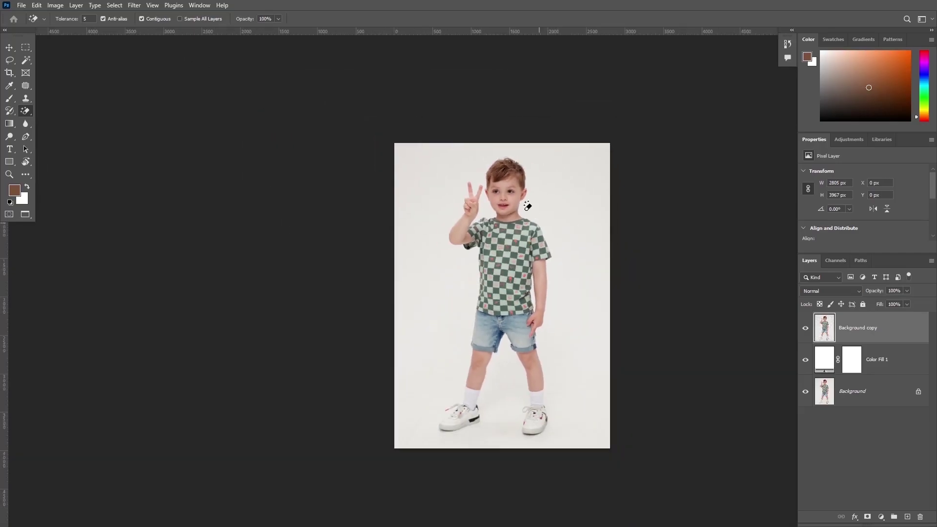
pyautogui.scroll(2, 571, 213)
pyautogui.click(593, 252)
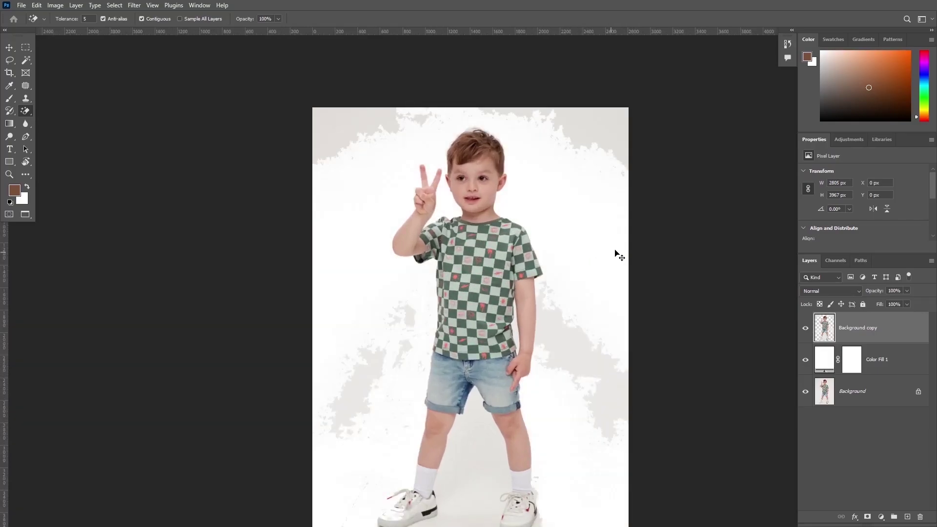
pyautogui.hotkey('ctrl', 'z')
pyautogui.scroll(1, 555, 211)
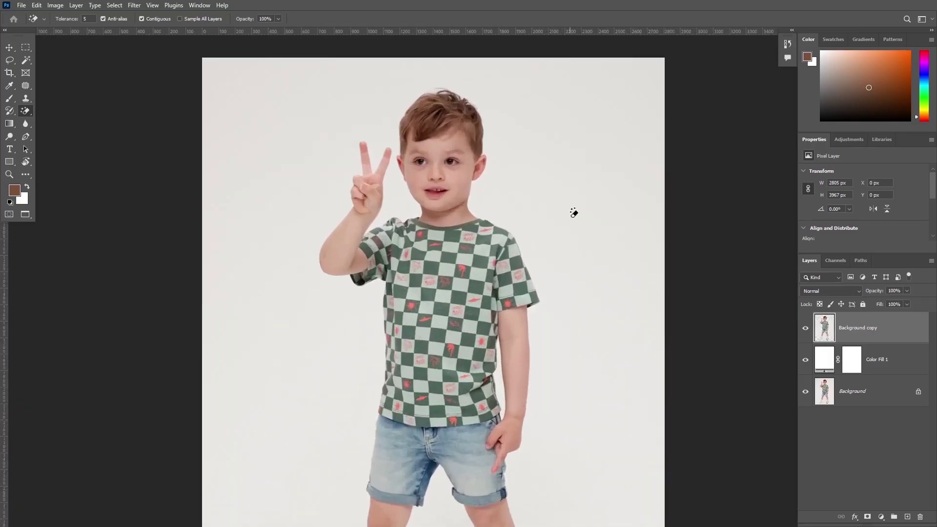
pyautogui.scroll(-2, 574, 212)
pyautogui.scroll(1, 607, 211)
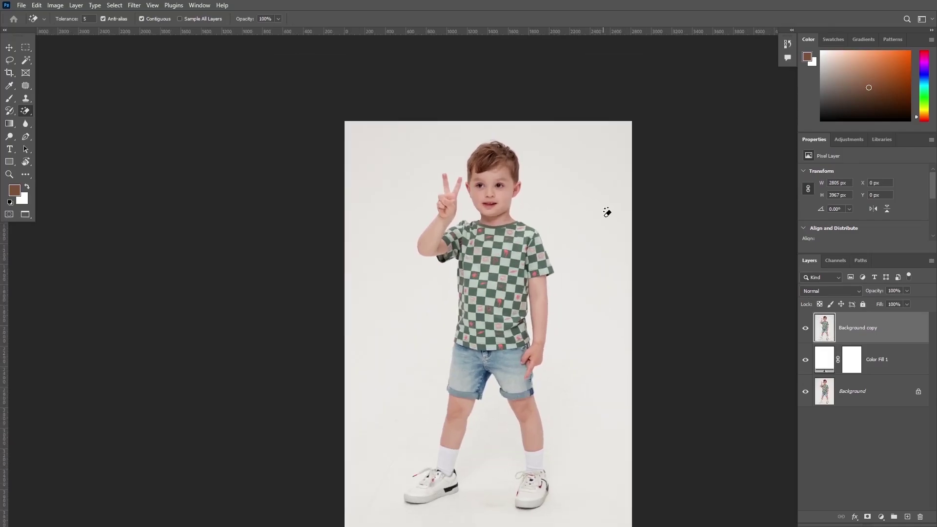
pyautogui.scroll(-1, 552, 215)
pyautogui.scroll(1, 548, 209)
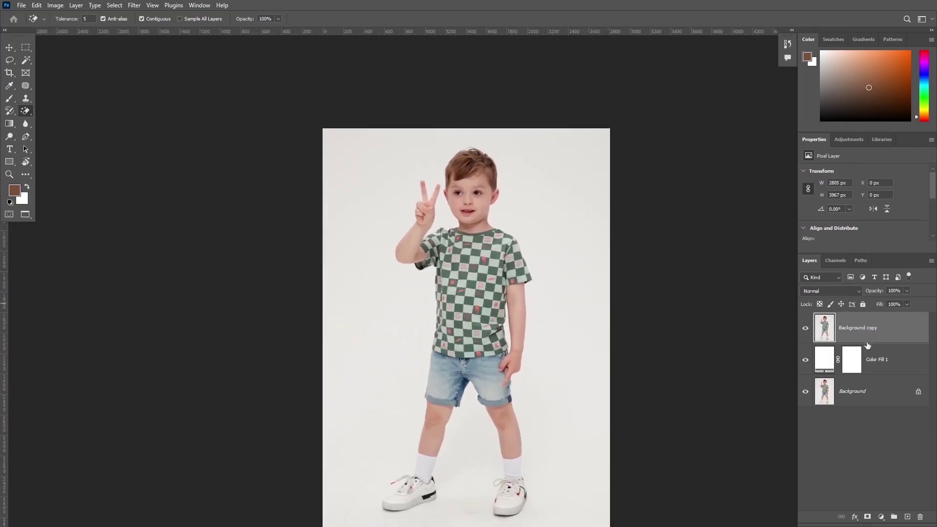
# - Delete the Background copy layer and check the foreground color in the Color Picker without changing it
pyautogui.moveTo(880, 338); pyautogui.dragTo(920, 517)
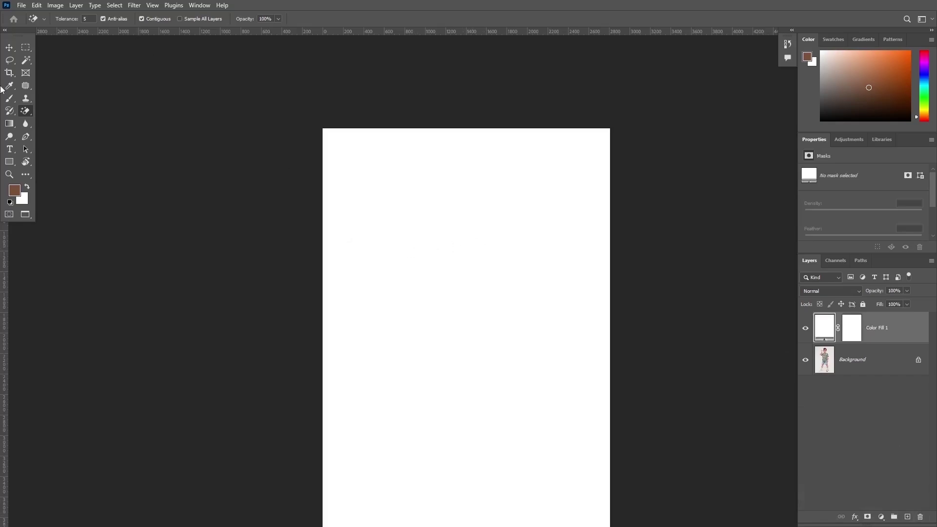
pyautogui.click(15, 191)
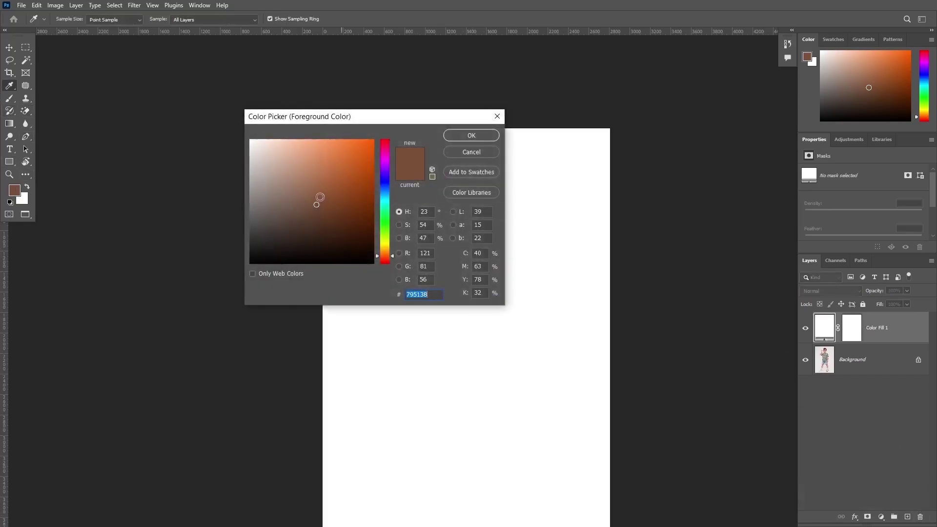
pyautogui.click(472, 153)
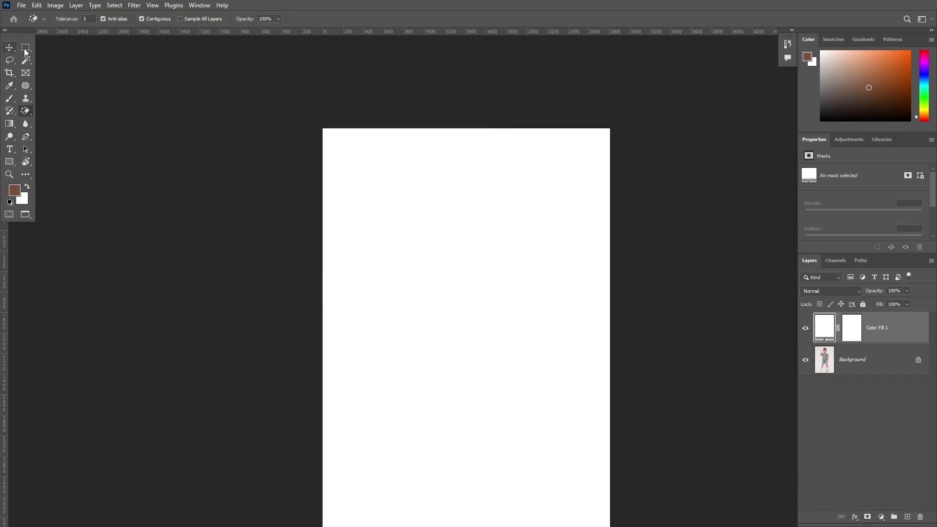
# - Select a rectangle about 1730 by 1097 px over the white canvas and fill it with brown (795138) on a new layer
pyautogui.rightClick(26, 52)
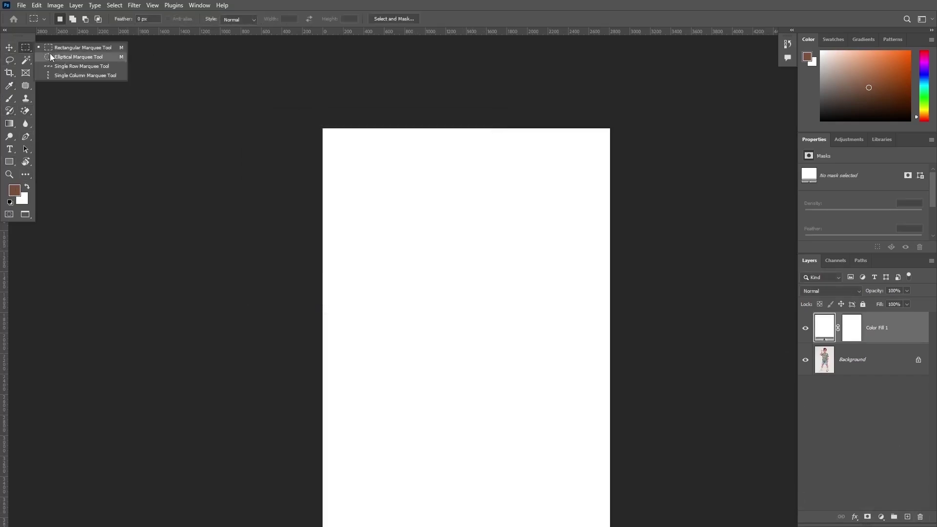
pyautogui.click(52, 48)
pyautogui.moveTo(382, 219); pyautogui.dragTo(592, 308)
pyautogui.press('x')
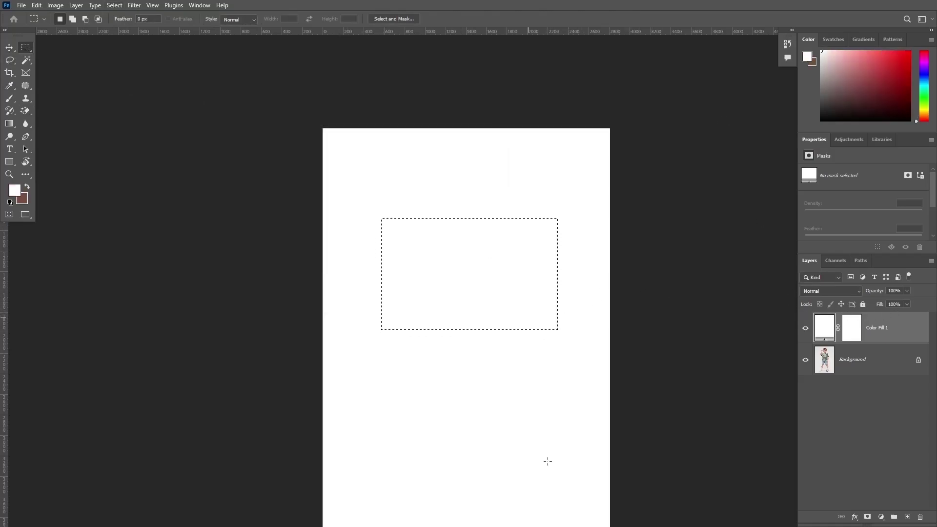
pyautogui.click(907, 517)
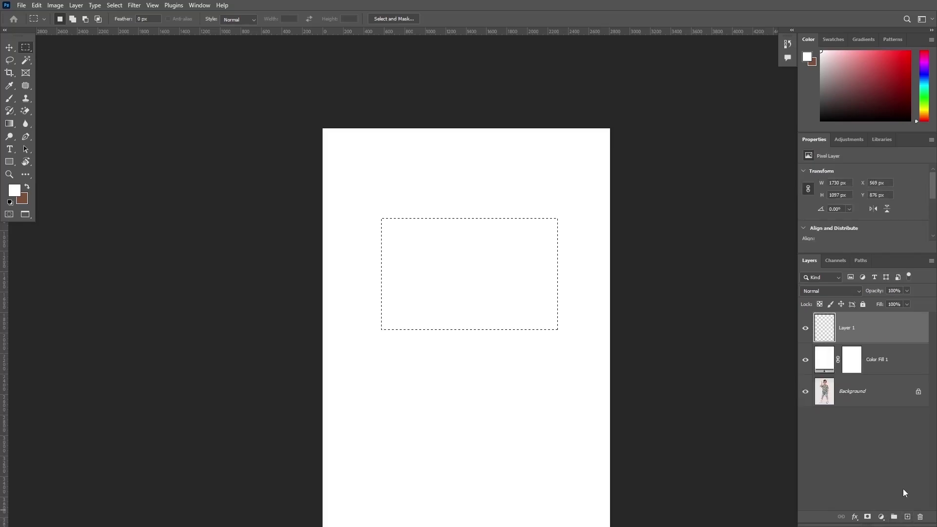
pyautogui.hotkey('ctrl', 'BackSpace')
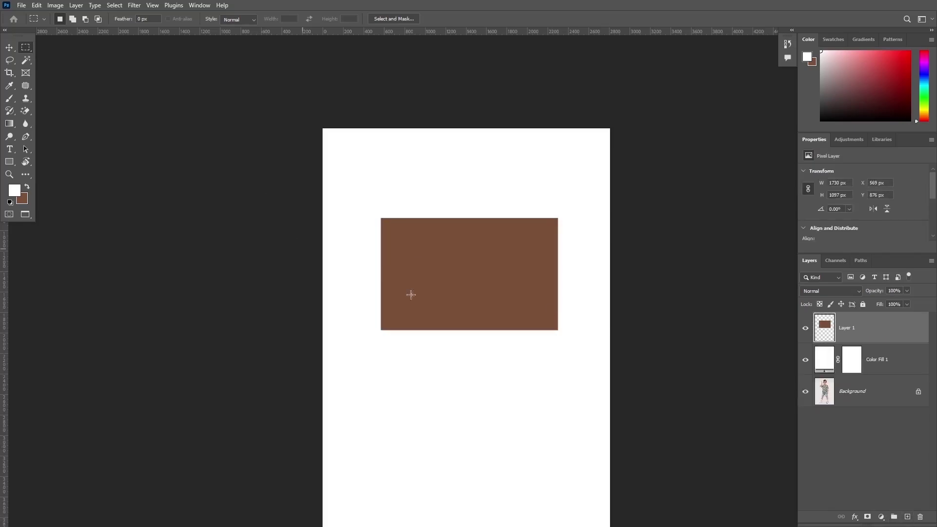
# - Try a Single Row marquee and a fixed 64 by 64 px Elliptical marquee on the brown rectangle, and clear the selection
pyautogui.rightClick(25, 47)
pyautogui.click(73, 66)
pyautogui.scroll(1, 350, 252)
pyautogui.click(559, 318)
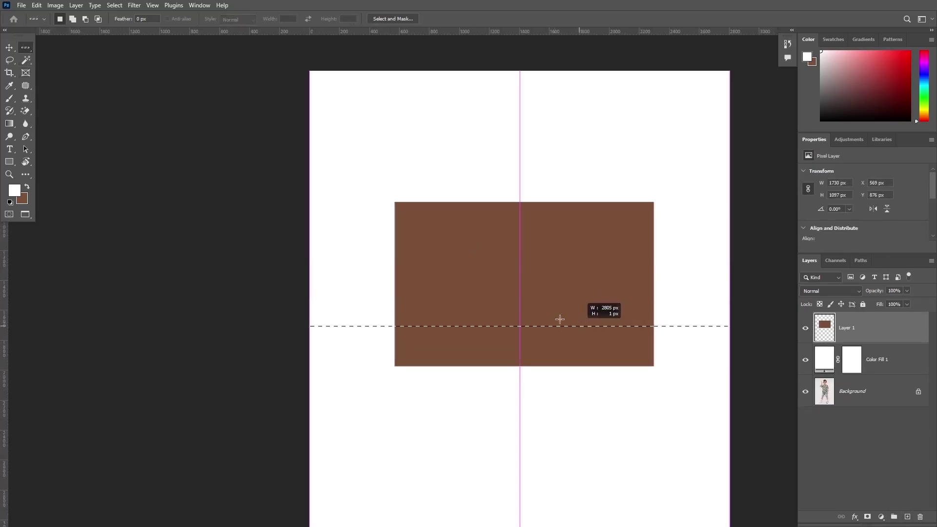
pyautogui.rightClick(27, 48)
pyautogui.click(57, 57)
pyautogui.click(569, 321)
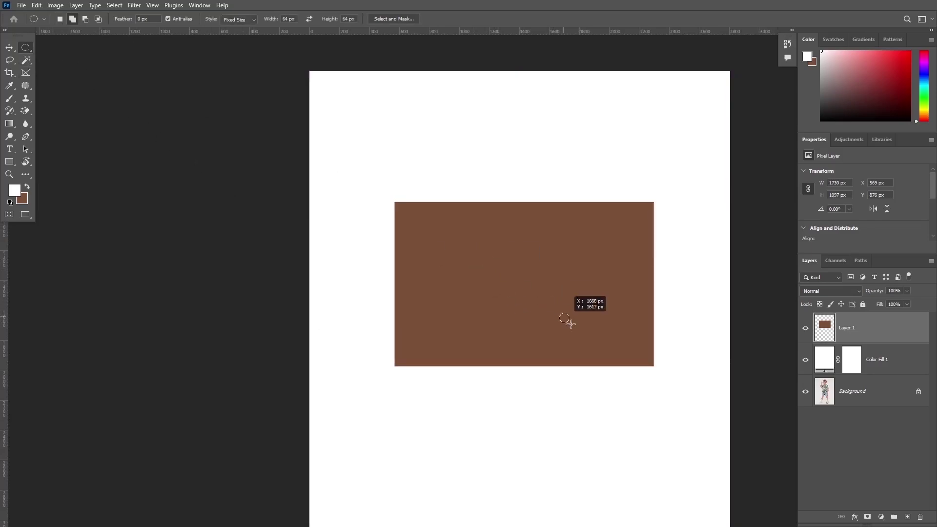
pyautogui.hotkey('ctrl', 'd')
pyautogui.scroll(2, 460, 221)
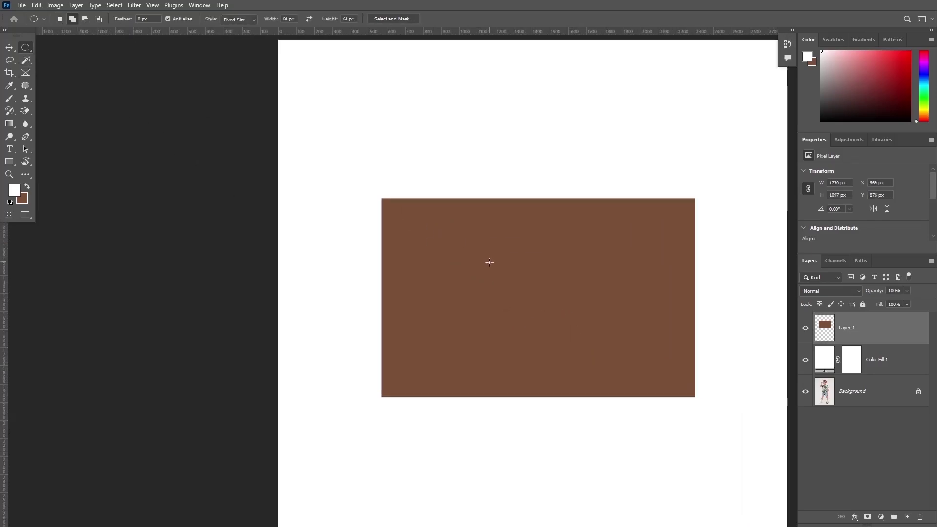
# - Fill a fixed 64 by 64 px circle near the brown rectangle's center with background color ff0000 and clear the selection
pyautogui.moveTo(527, 285)
pyautogui.mouseDown()
pyautogui.moveTo(546, 297)
pyautogui.moveTo(536, 286)
pyautogui.mouseUp()
pyautogui.click(27, 197)
pyautogui.moveTo(387, 215); pyautogui.dragTo(383, 130)
pyautogui.click(465, 140)
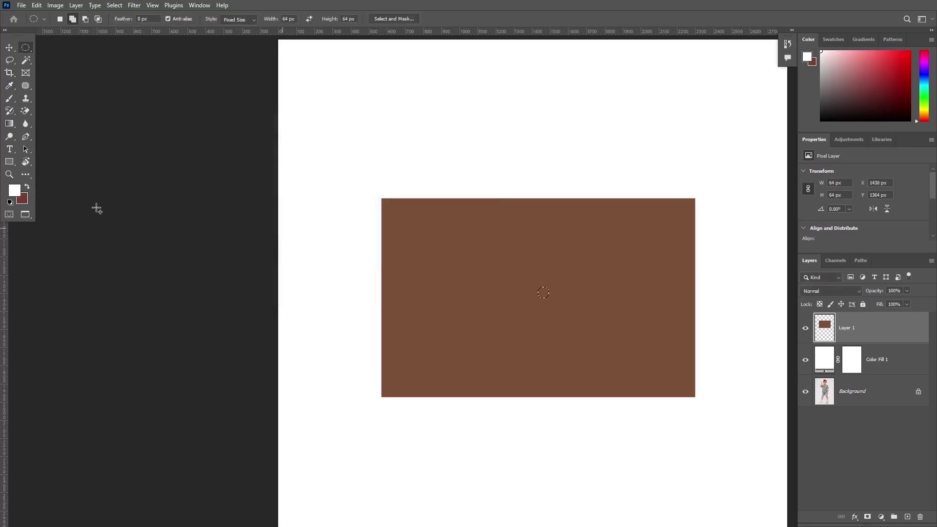
pyautogui.click(24, 200)
pyautogui.moveTo(377, 161); pyautogui.dragTo(378, 134)
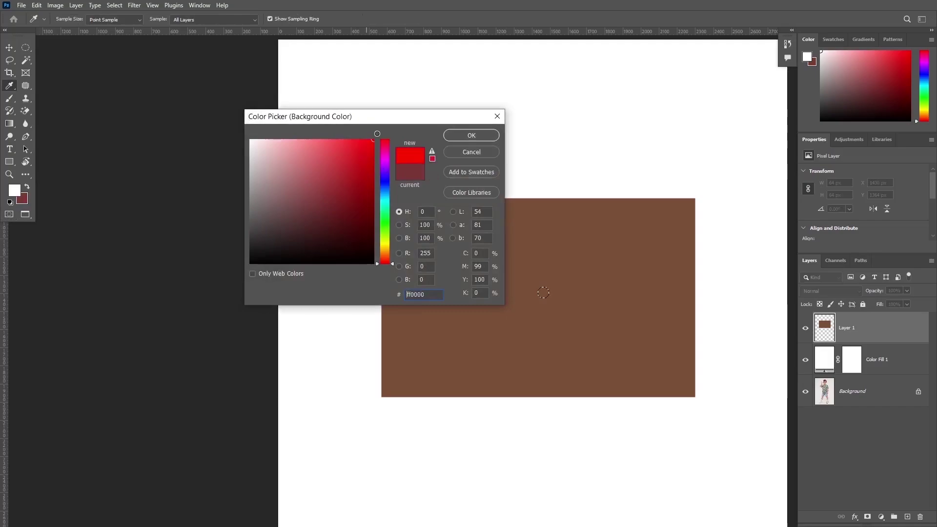
pyautogui.press('Return')
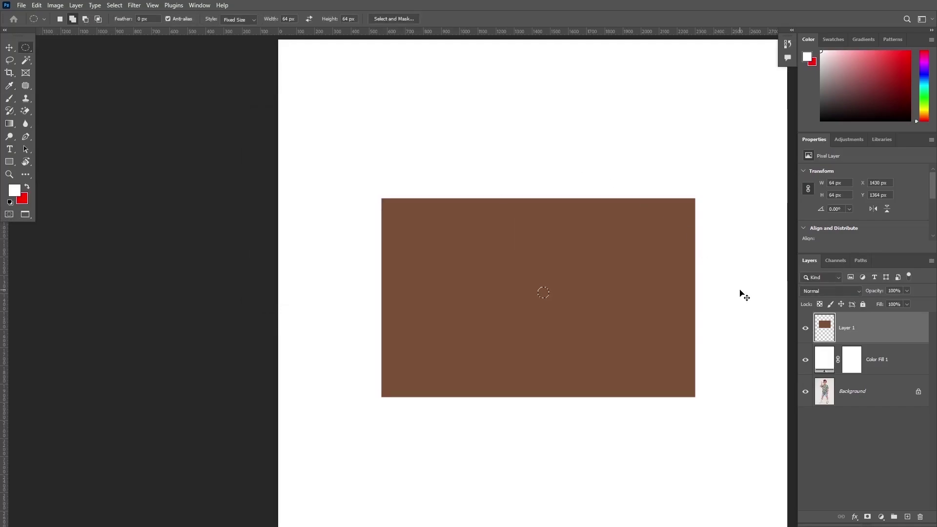
pyautogui.hotkey('ctrl', 'd')
# - Try the Magic Eraser at tolerance 5 on the brown area around the red circle, and undo it
pyautogui.scroll(1, 576, 303)
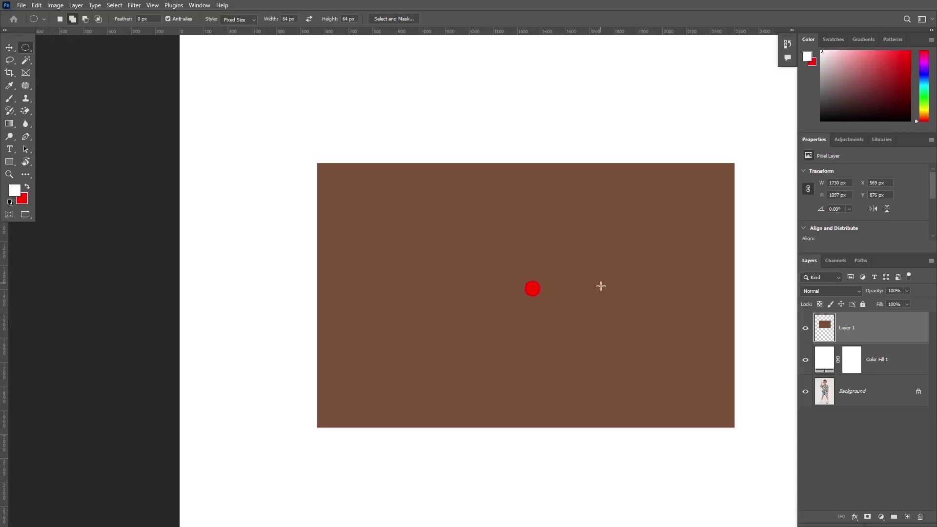
pyautogui.scroll(1, 590, 236)
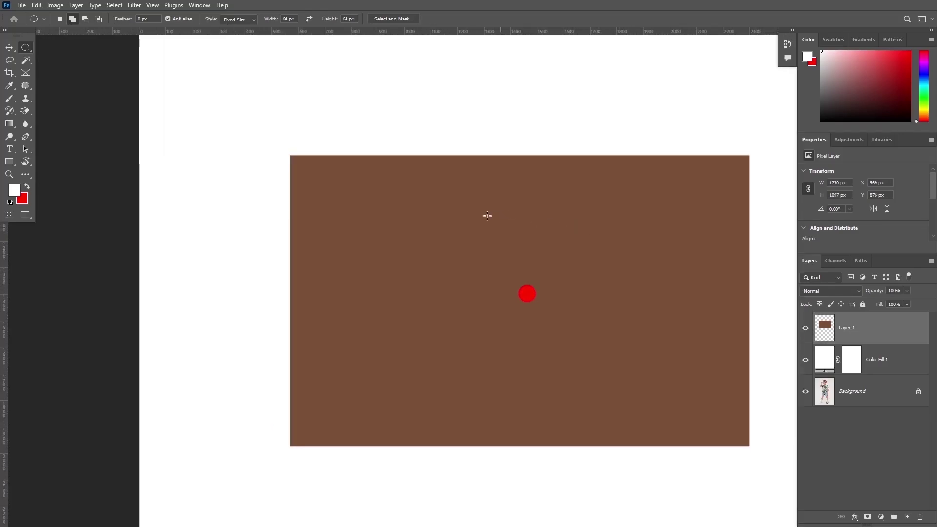
pyautogui.scroll(-1, 488, 215)
pyautogui.click(26, 111)
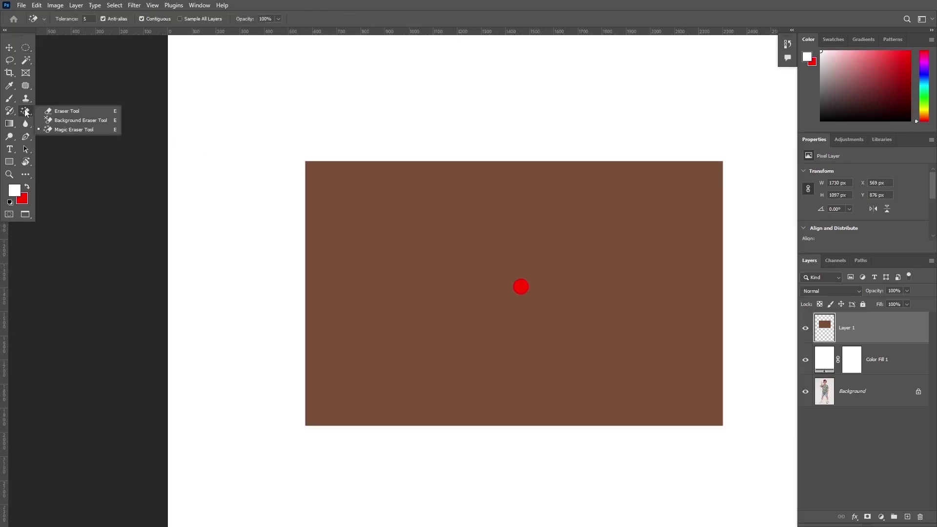
pyautogui.click(69, 130)
pyautogui.scroll(-1, 347, 161)
pyautogui.scroll(-1, 376, 195)
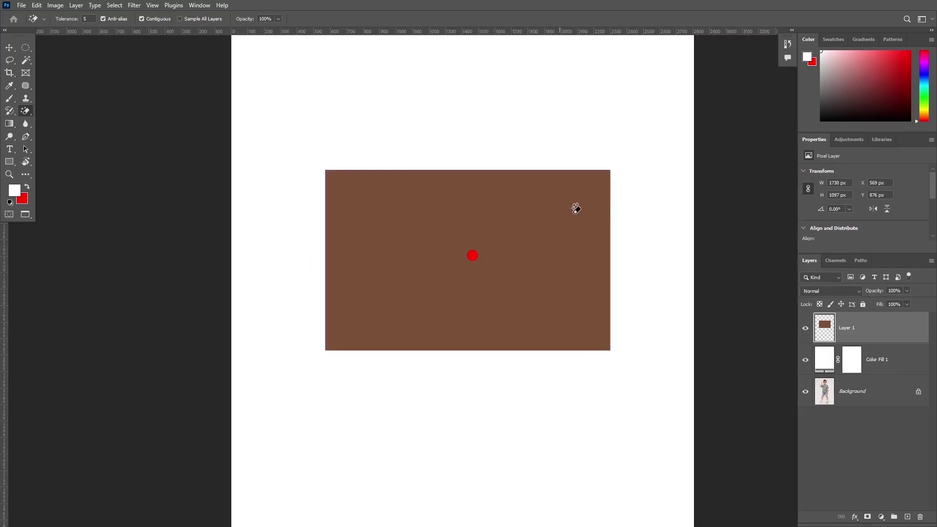
pyautogui.click(541, 207)
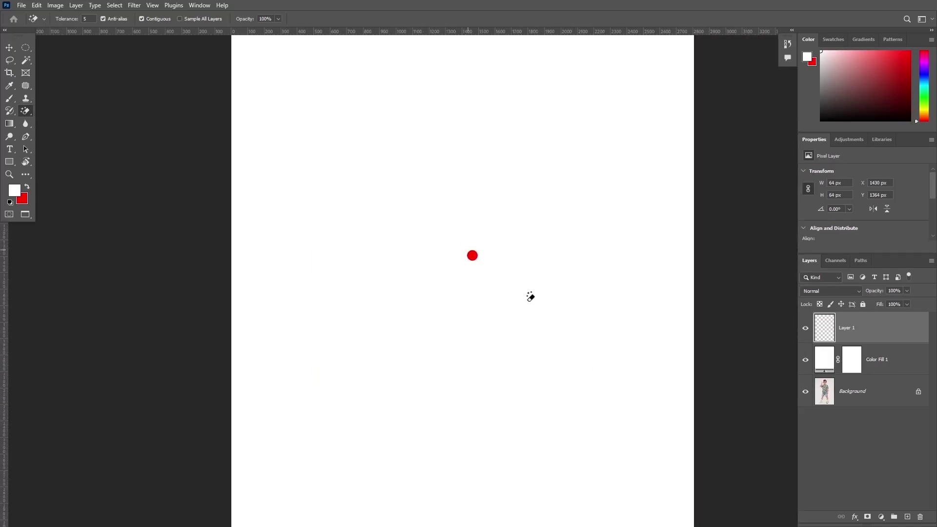
pyautogui.hotkey('ctrl', 'z')
# - Try the Magic Eraser at tolerance 5 on the red circle inside the brown rectangle, and undo it
pyautogui.scroll(4, 527, 290)
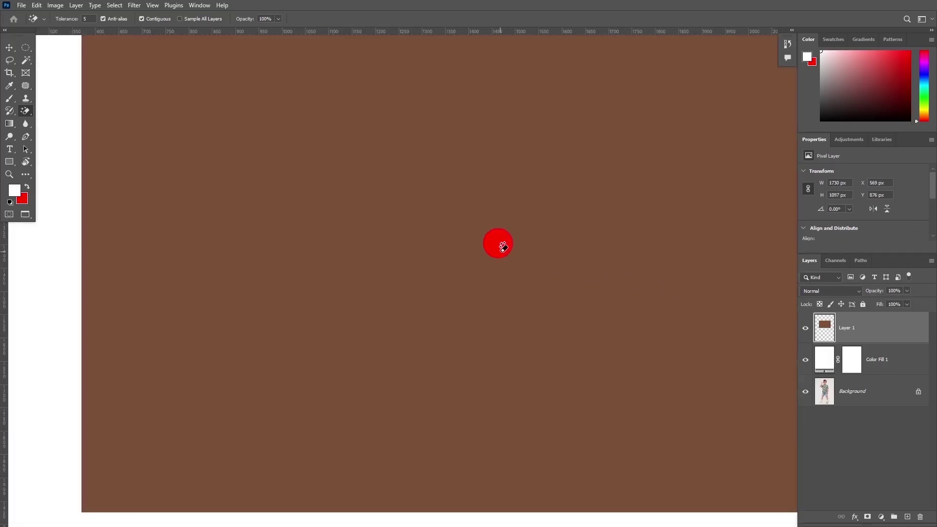
pyautogui.click(501, 240)
pyautogui.scroll(-2, 497, 242)
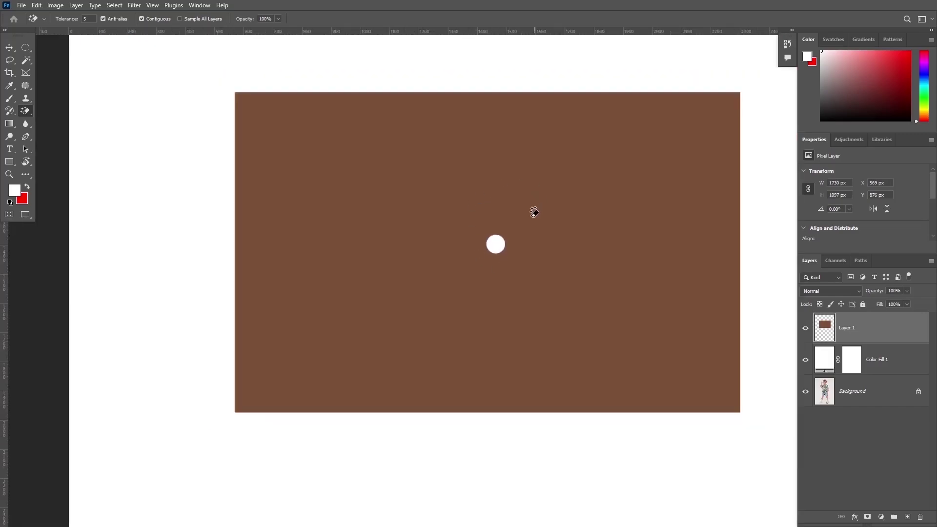
pyautogui.scroll(3, 503, 223)
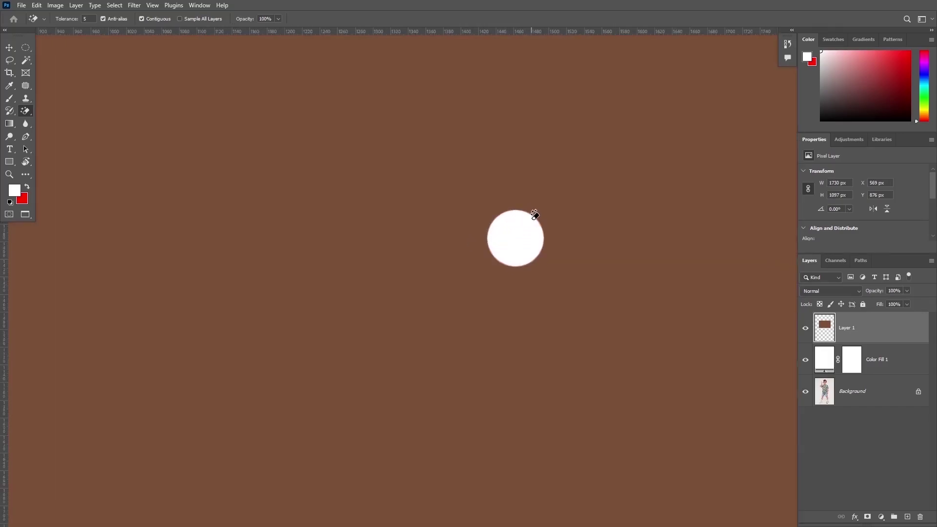
pyautogui.scroll(-2, 537, 220)
pyautogui.hotkey('ctrl', 'z')
pyautogui.scroll(-4, 537, 223)
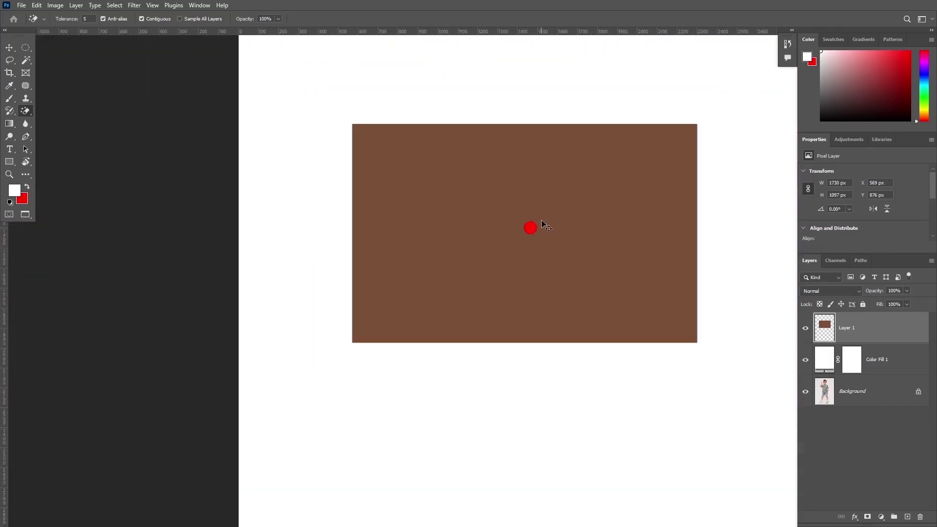
# - Undo the red circle and brown rectangle, clear the remaining rectangular selection, and show the available eraser tools
pyautogui.hotkey('ctrl', 'z')
pyautogui.hotkey('ctrl', 'z')
pyautogui.hotkey('ctrl', 'z')
pyautogui.click(516, 230)
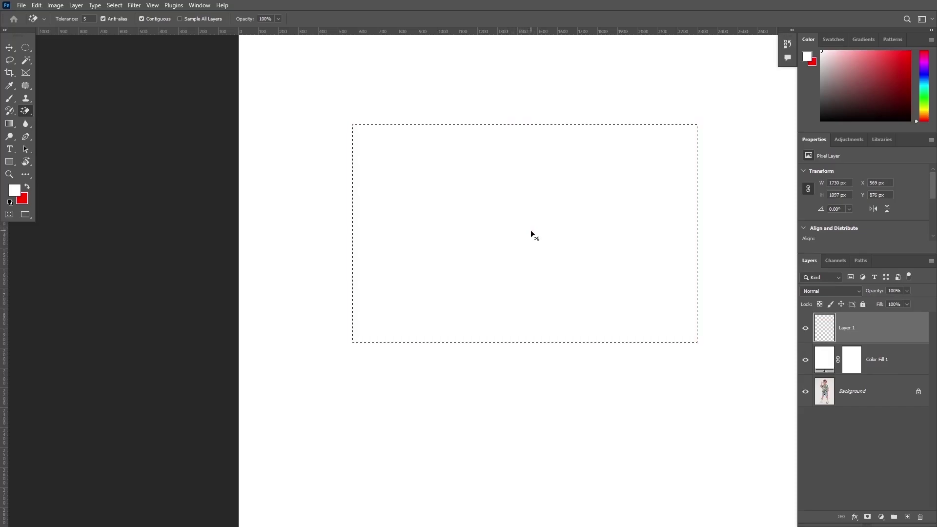
pyautogui.rightClick(26, 112)
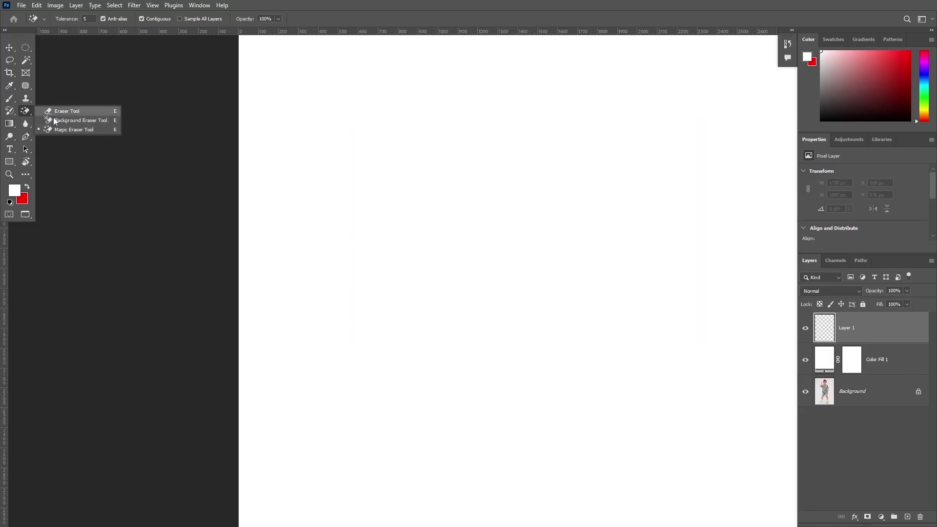